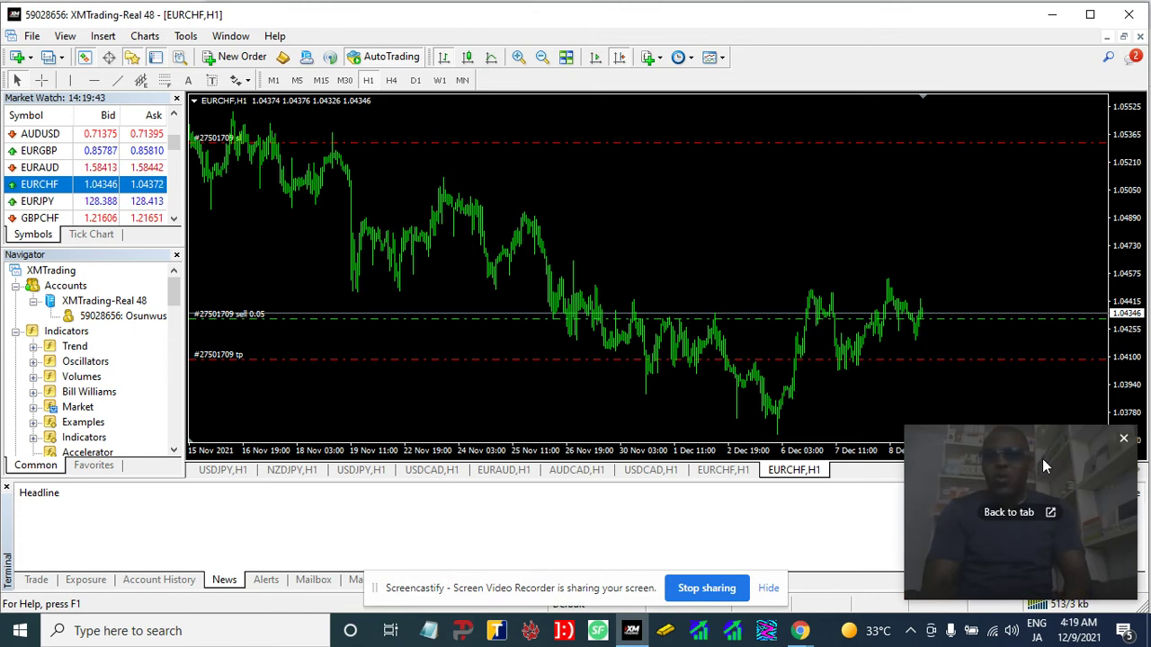
Show the EURCHF H1 chart in full screen, hiding the watch, navigator and terminal panels.
{"action": "left_click_drag", "start_coordinate": [990, 493], "coordinate": [270, 161]}
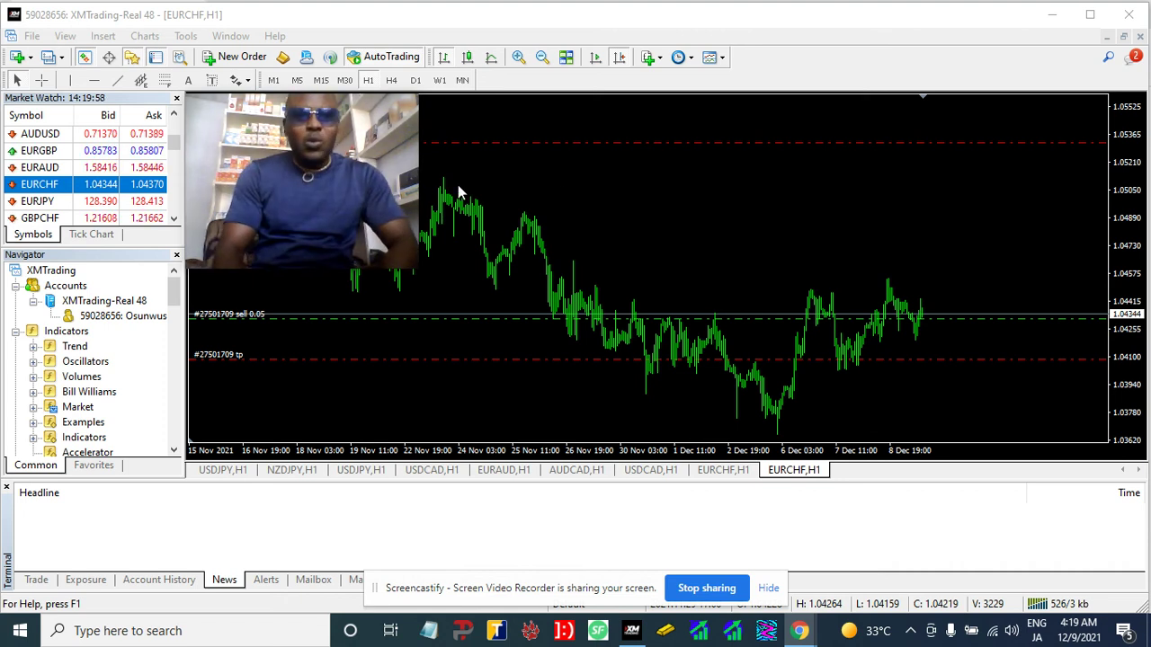
{"action": "mouse_move", "coordinate": [236, 188]}
{"action": "left_click_drag", "start_coordinate": [261, 234], "coordinate": [955, 223]}
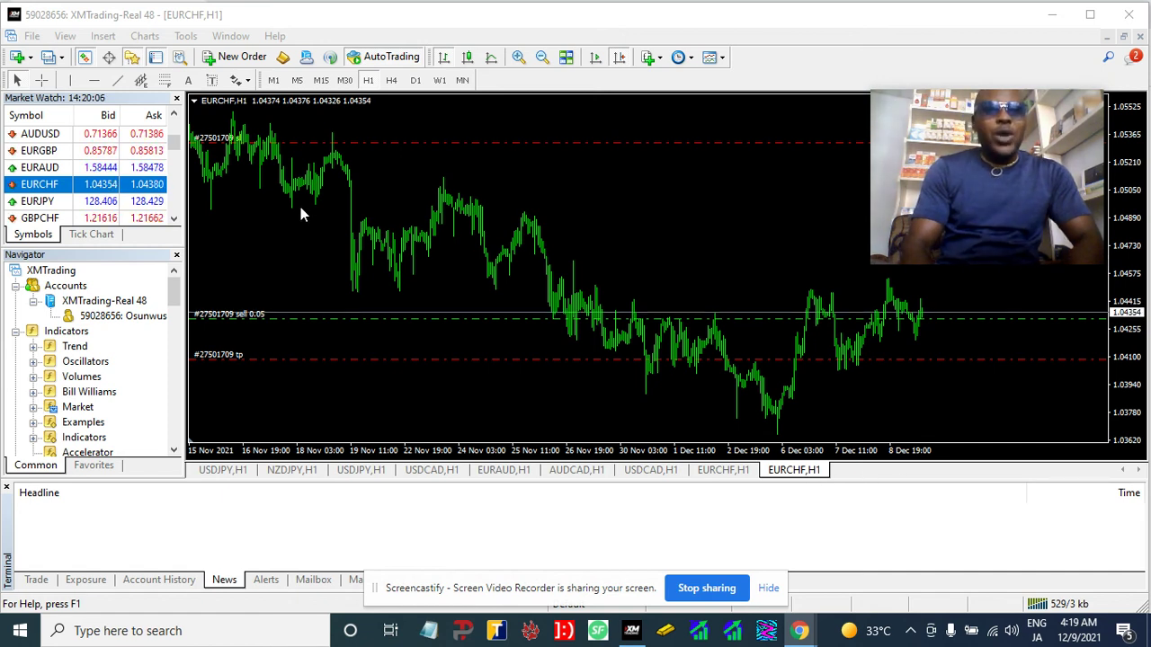
{"action": "left_click", "coordinate": [65, 36]}
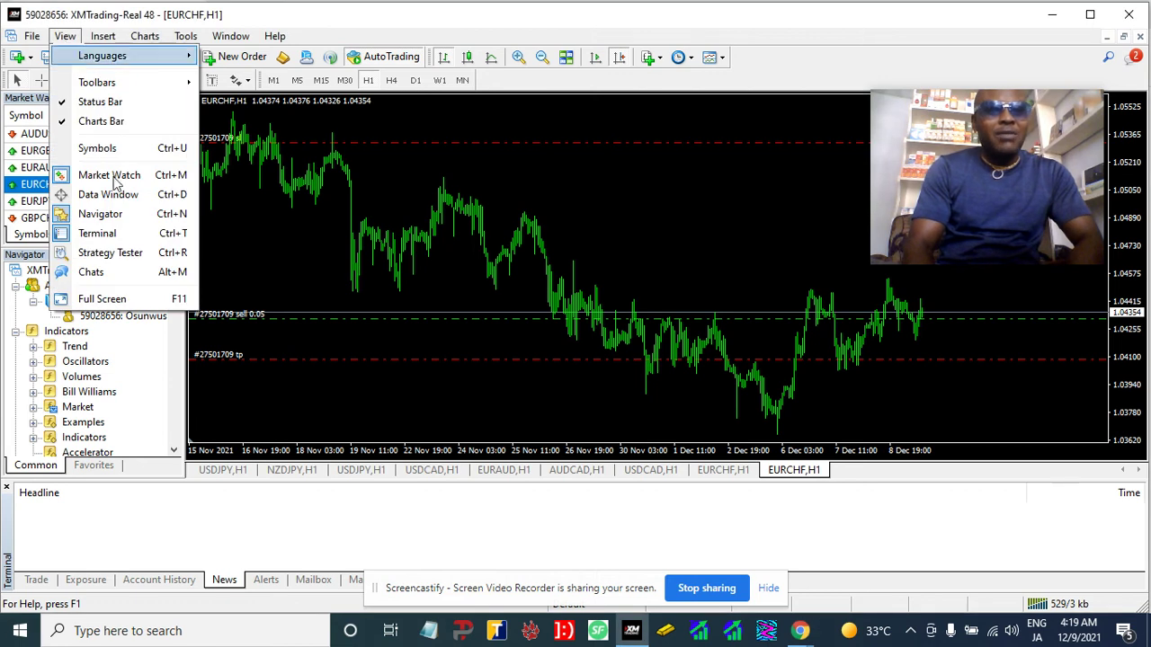
{"action": "left_click", "coordinate": [112, 306]}
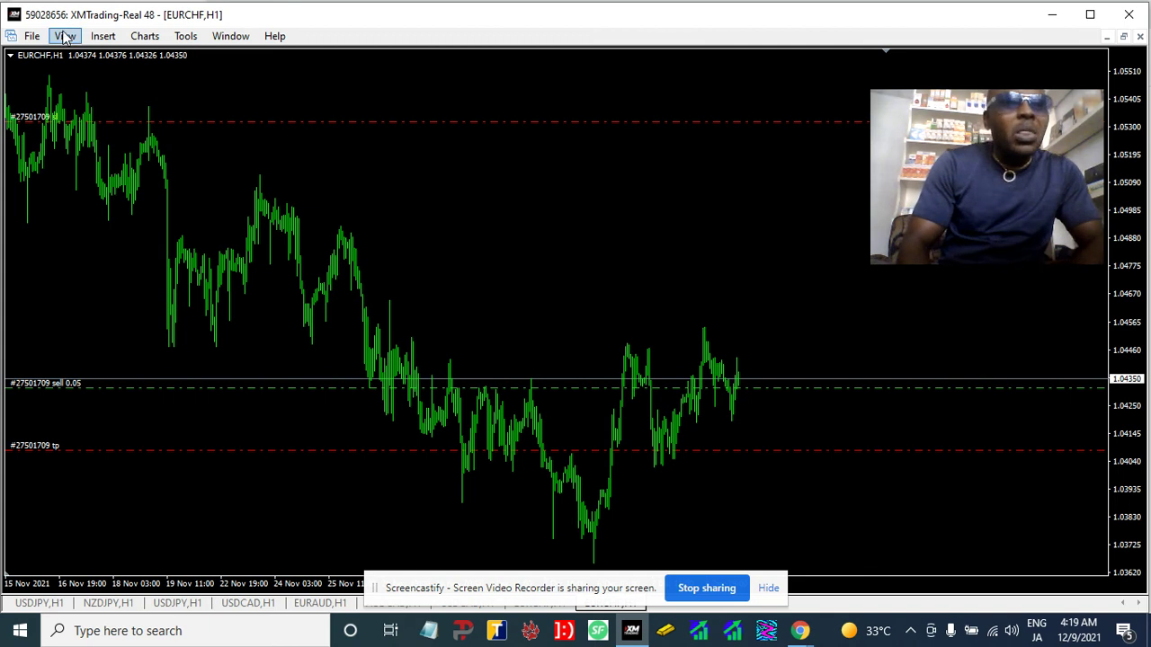
{"action": "left_click", "coordinate": [101, 37]}
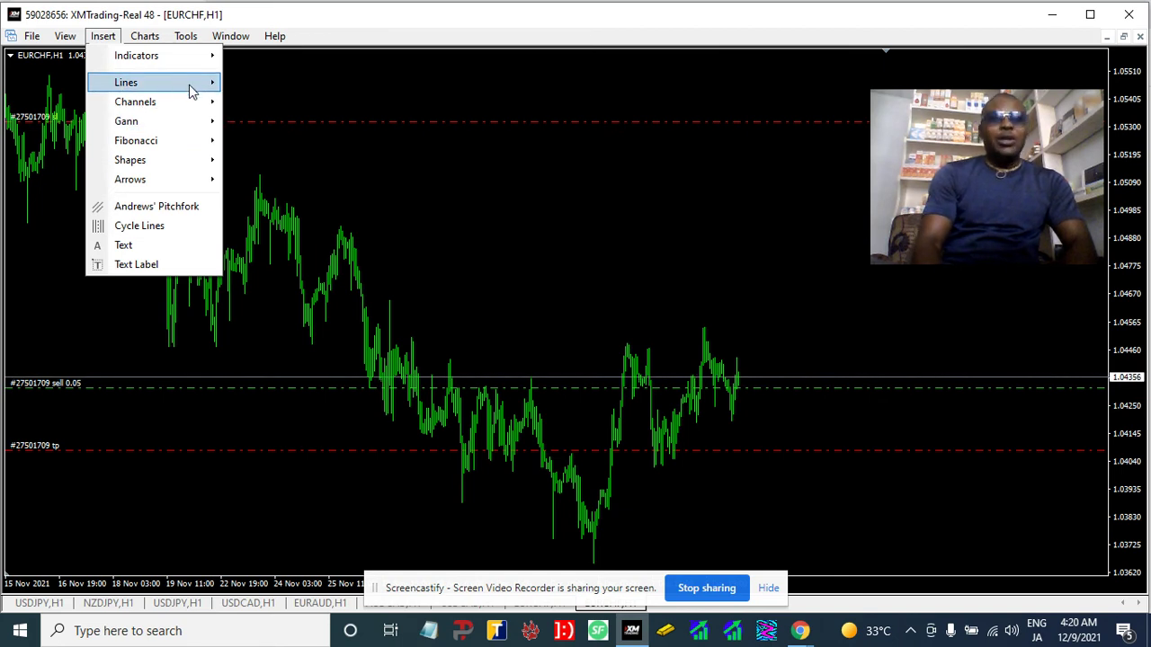
Draw a descending trendline from the 15–16 Nov high down past the current price.
{"action": "mouse_move", "coordinate": [192, 88]}
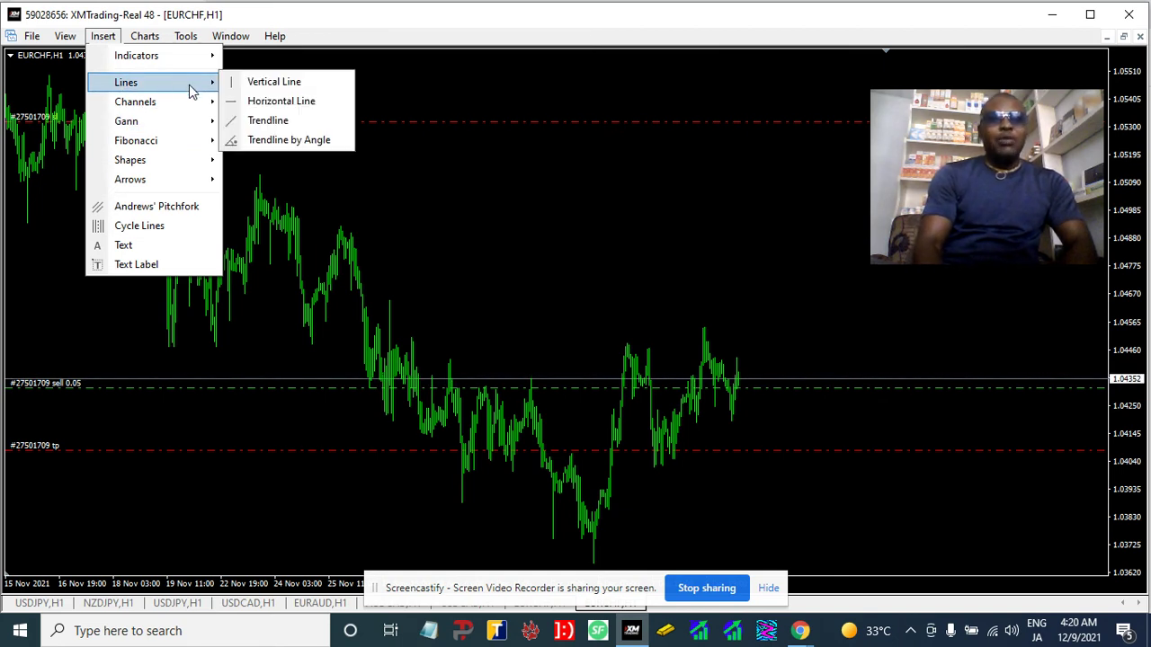
{"action": "left_click", "coordinate": [286, 121]}
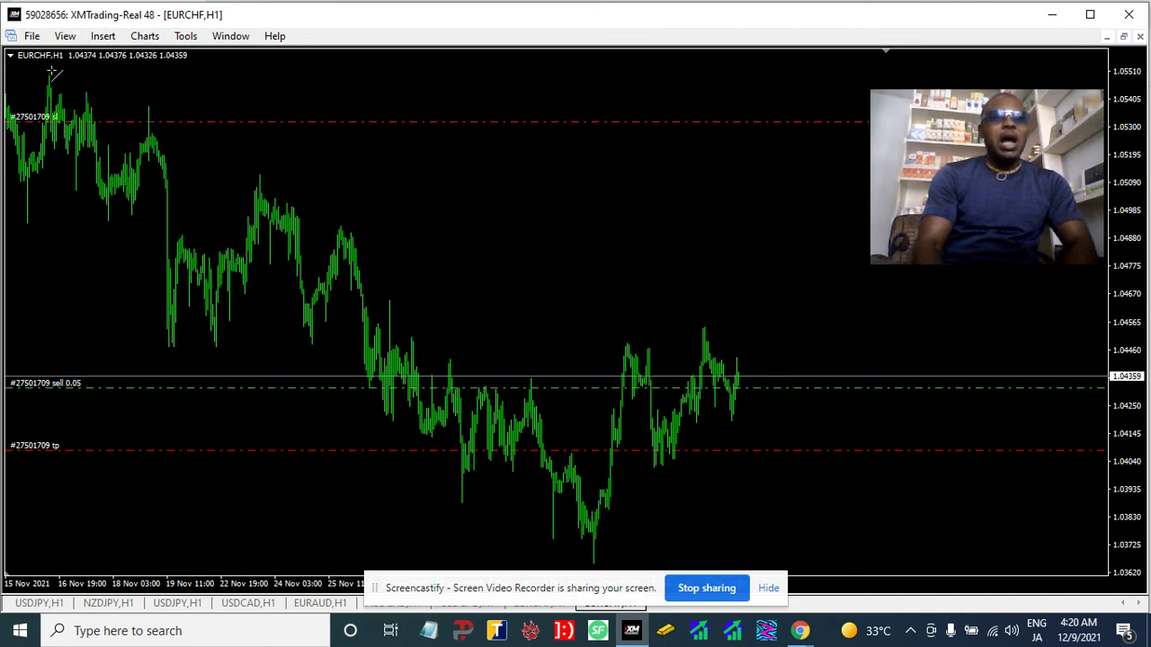
{"action": "mouse_move", "coordinate": [46, 74]}
{"action": "left_mouse_down"}
{"action": "mouse_move", "coordinate": [201, 106]}
{"action": "mouse_move", "coordinate": [256, 151]}
{"action": "left_mouse_up"}
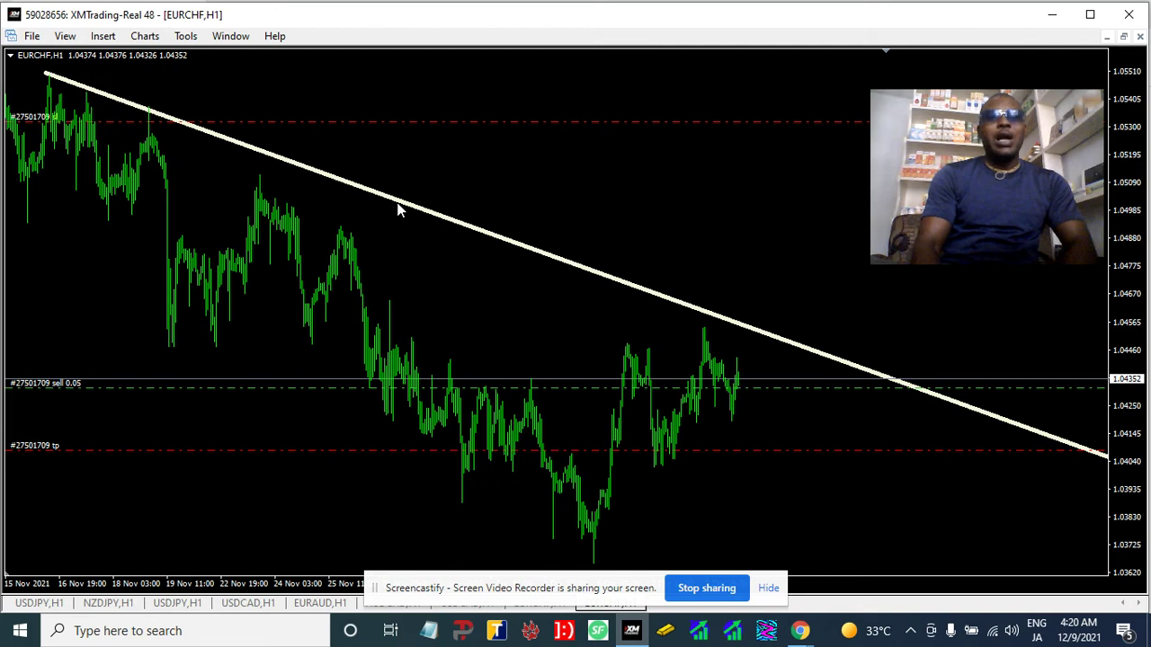
{"action": "left_click", "coordinate": [98, 41]}
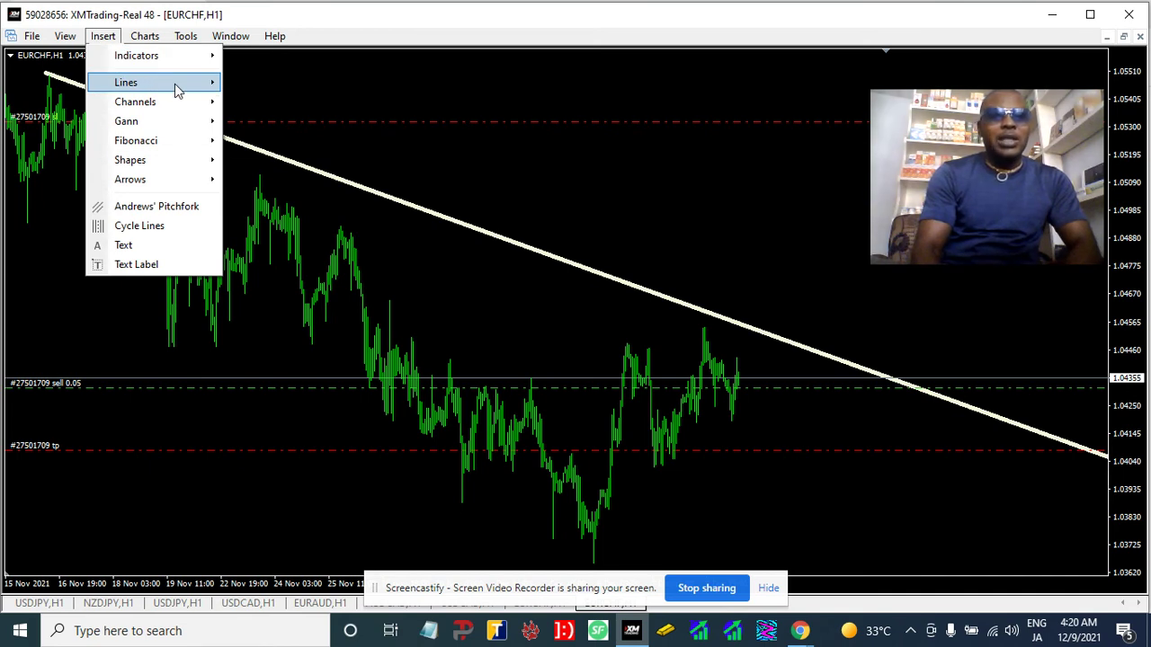
Draw a second falling trendline from the 18 Nov peak through the 22 and 24 Nov highs.
{"action": "mouse_move", "coordinate": [177, 90]}
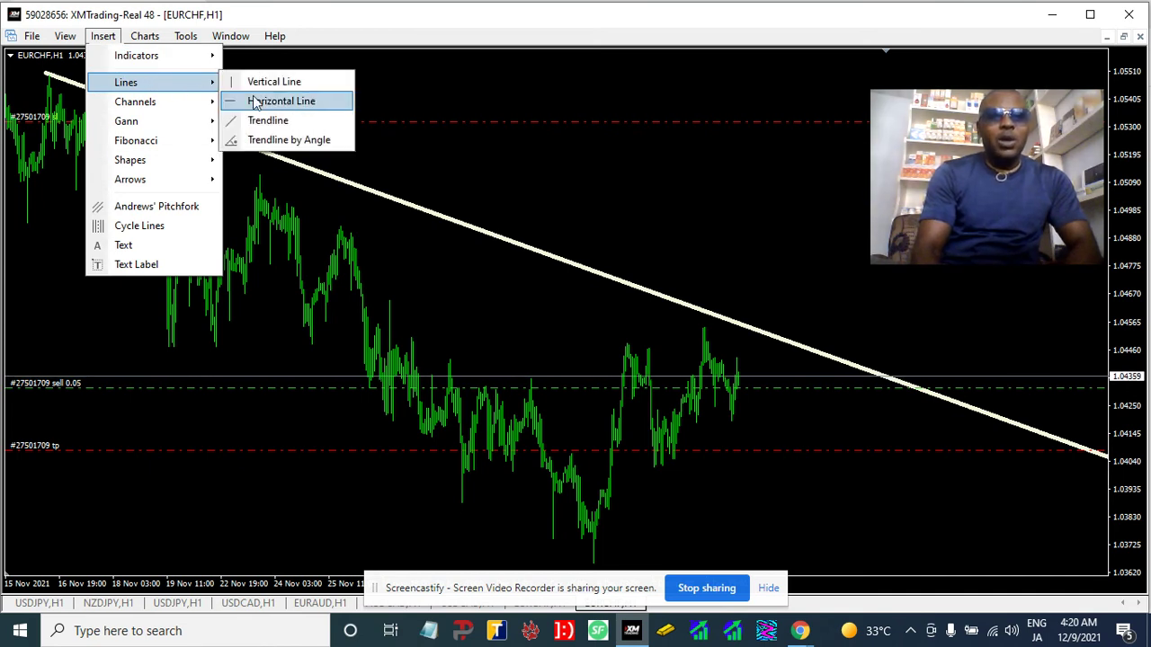
{"action": "left_click", "coordinate": [267, 120]}
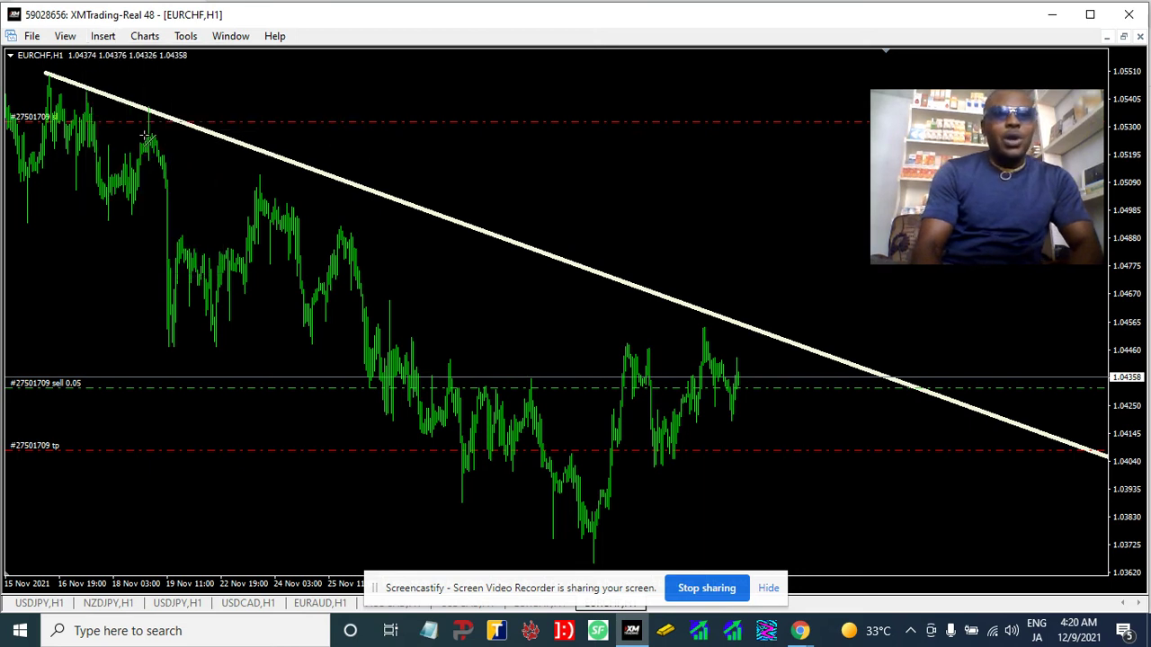
{"action": "mouse_move", "coordinate": [143, 133]}
{"action": "left_mouse_down"}
{"action": "mouse_move", "coordinate": [270, 183]}
{"action": "mouse_move", "coordinate": [243, 193]}
{"action": "mouse_move", "coordinate": [255, 193]}
{"action": "left_mouse_up"}
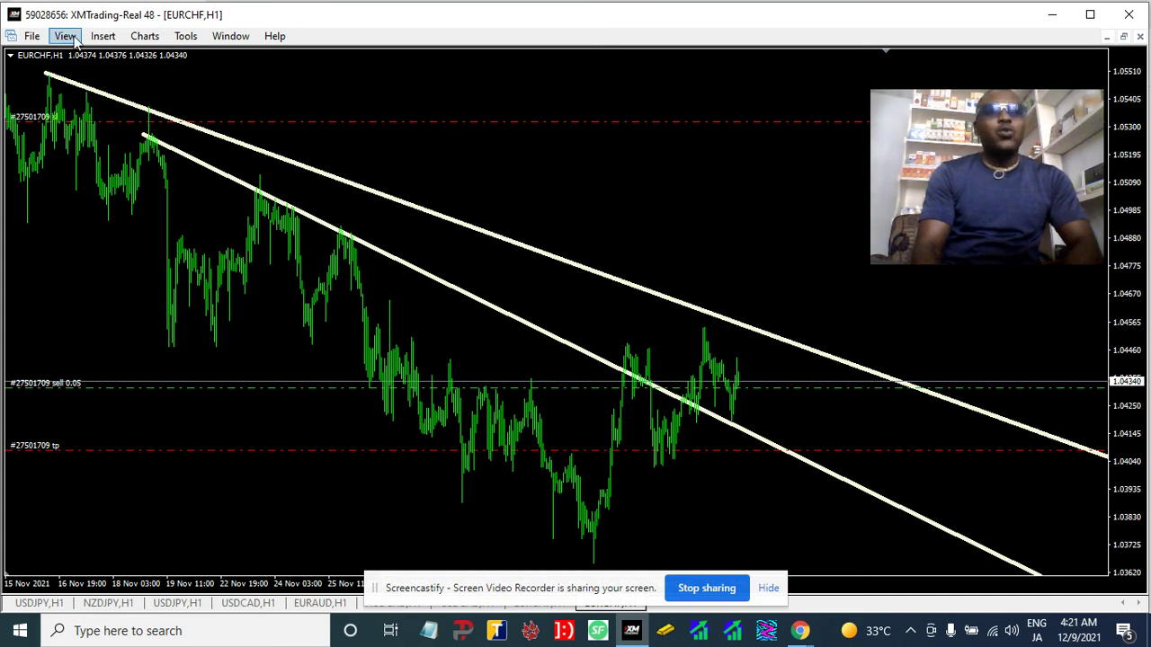
Draw a steep falling trendline from the early-December high near 1.0455 toward the lower right.
{"action": "left_click", "coordinate": [102, 41]}
{"action": "mouse_move", "coordinate": [142, 88]}
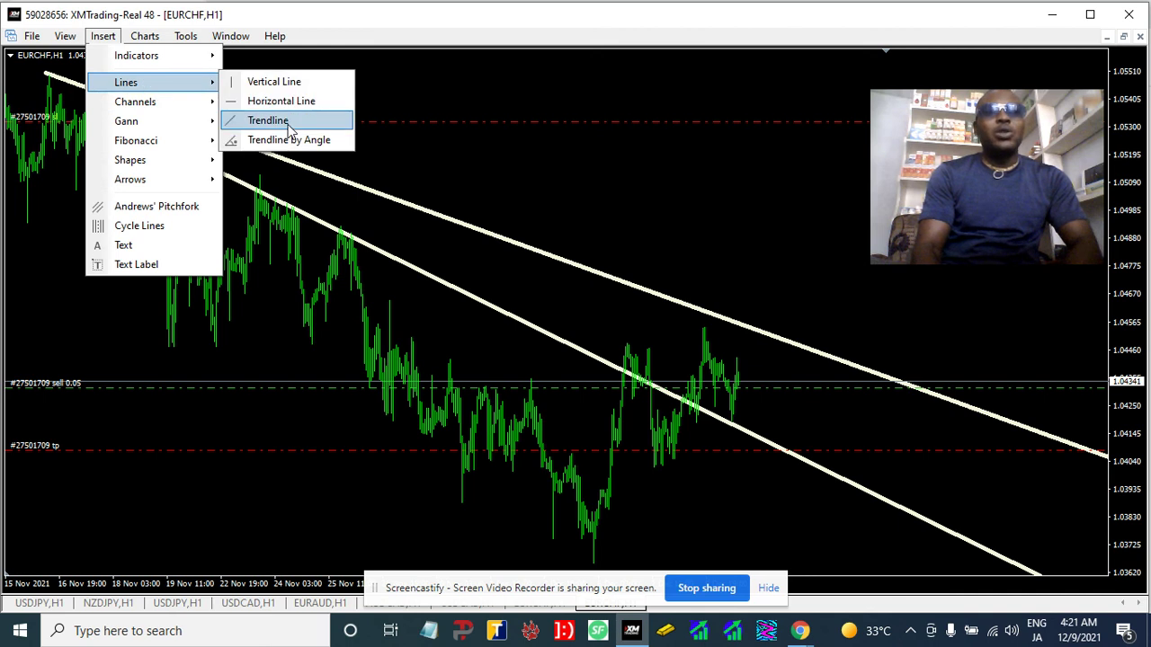
{"action": "left_click", "coordinate": [288, 126]}
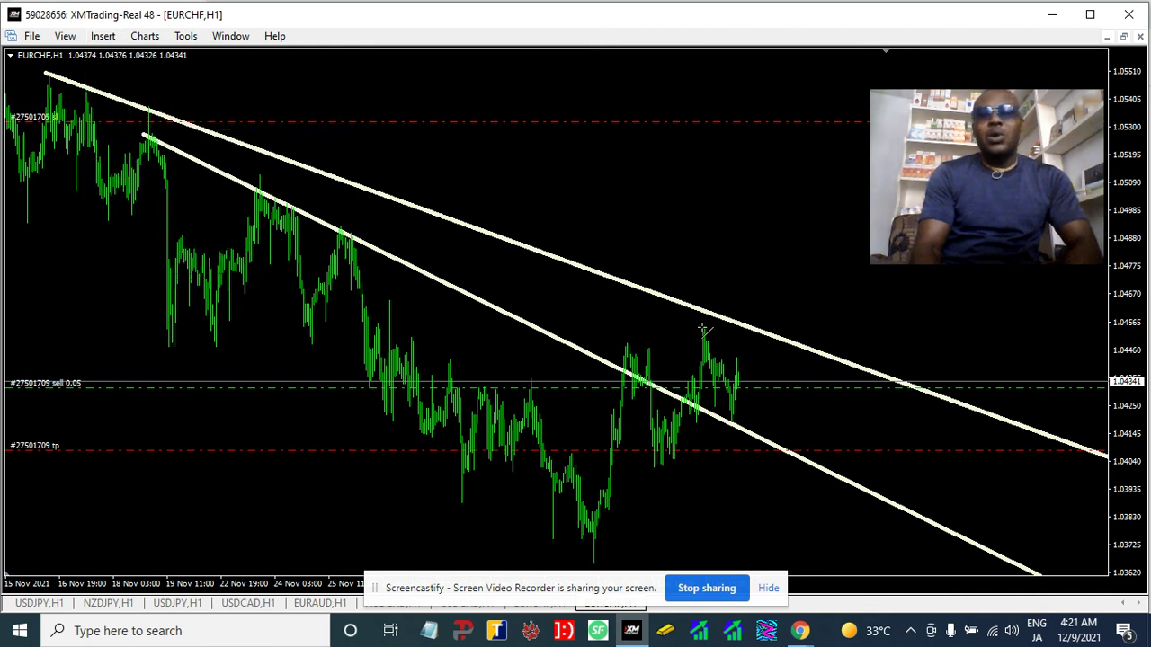
{"action": "left_click_drag", "start_coordinate": [703, 327], "coordinate": [730, 351]}
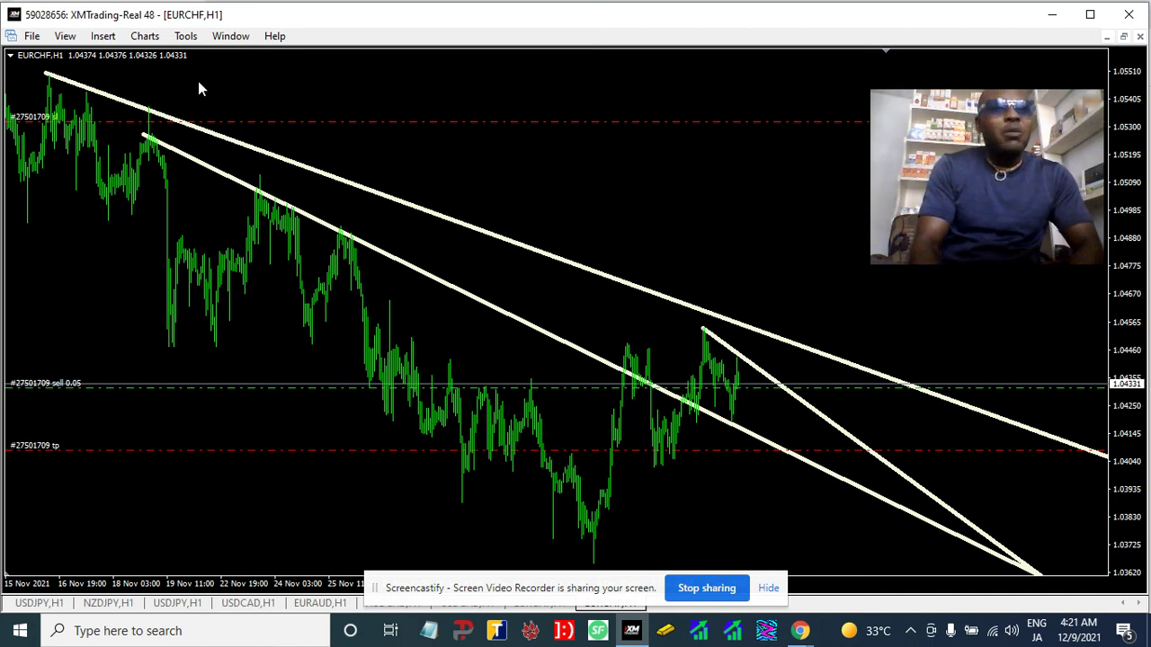
Draw a rising trendline from the low near 1.0372 up through the recent higher lows.
{"action": "left_click", "coordinate": [67, 38]}
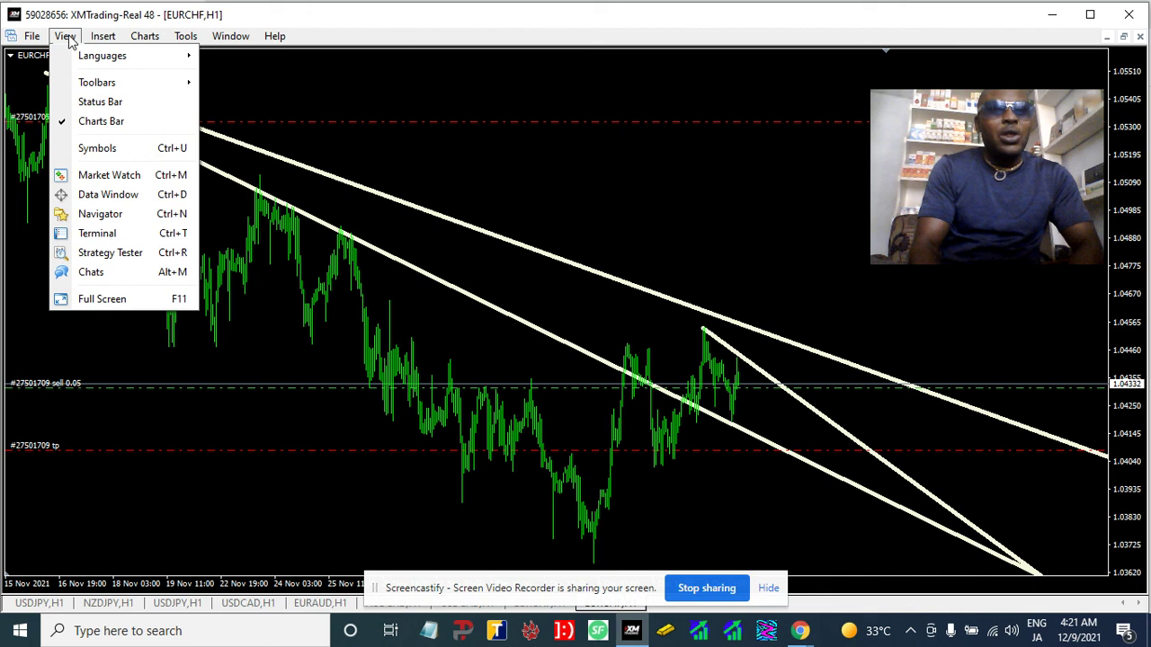
{"action": "mouse_move", "coordinate": [109, 36]}
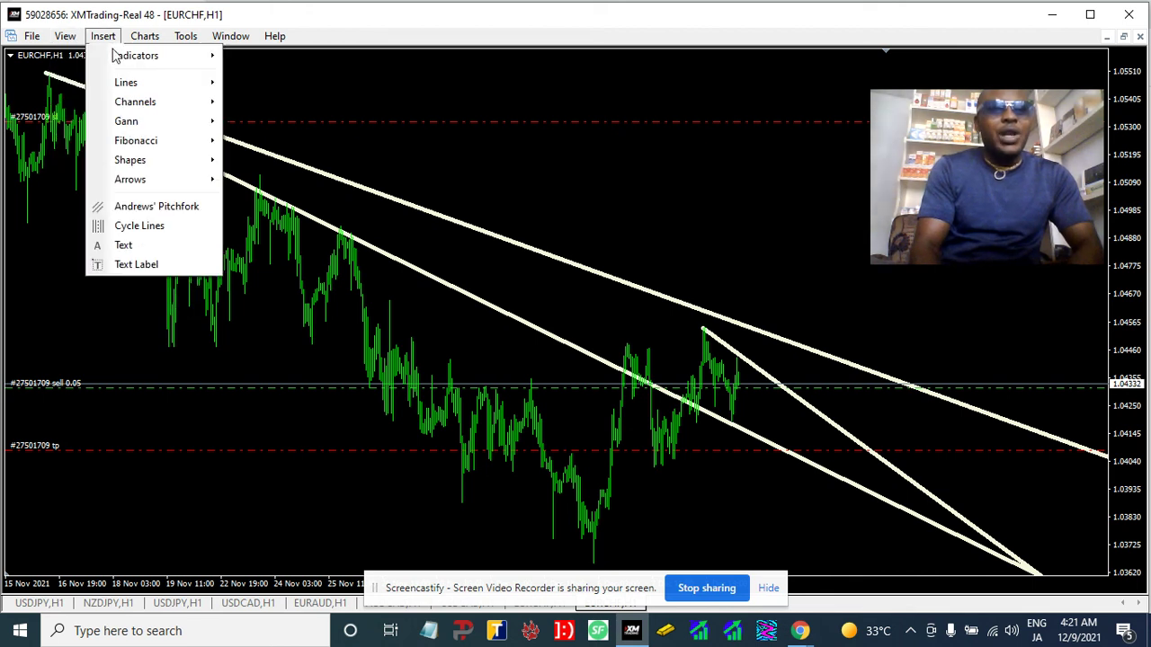
{"action": "mouse_move", "coordinate": [142, 84]}
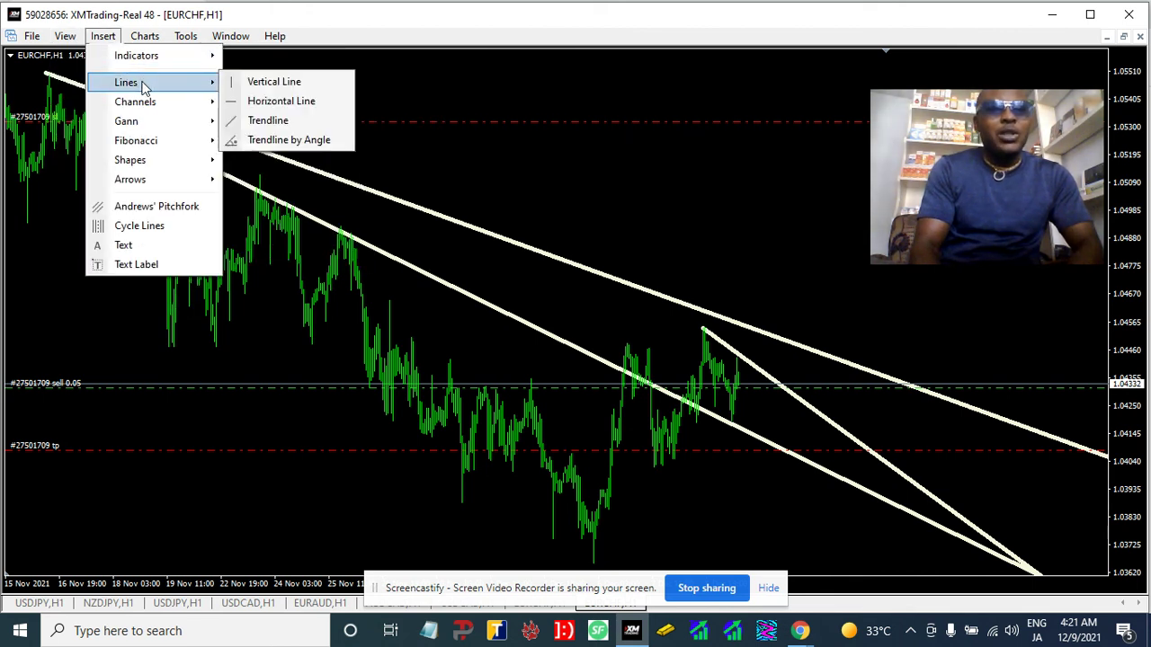
{"action": "left_click", "coordinate": [270, 121]}
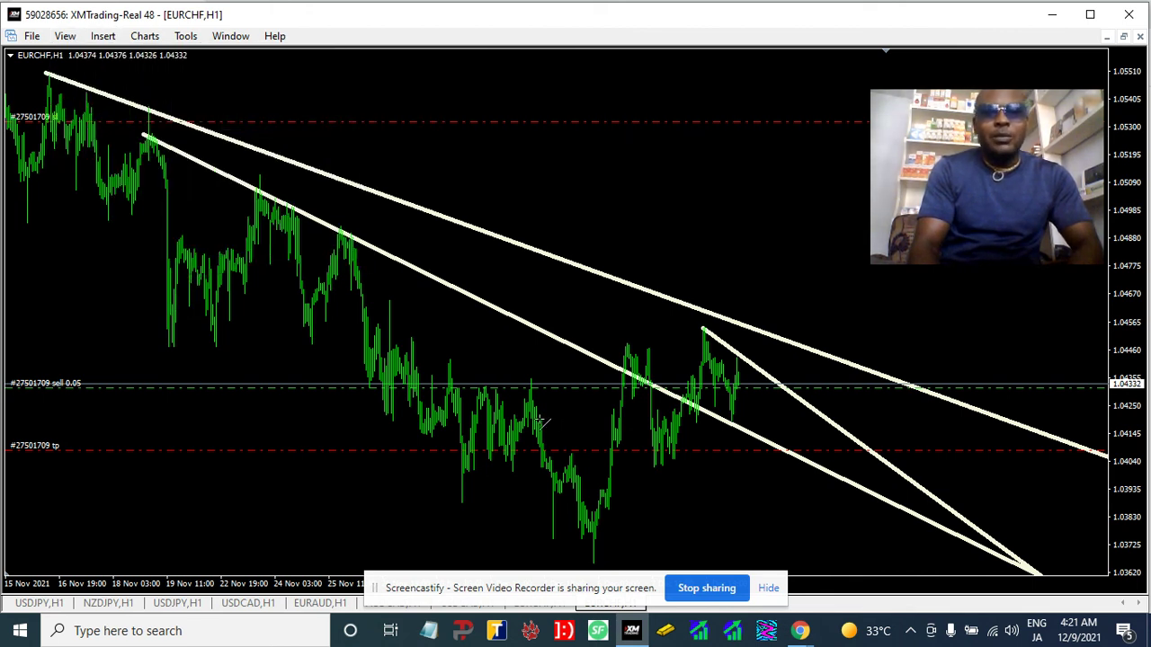
{"action": "left_click_drag", "start_coordinate": [589, 555], "coordinate": [682, 465]}
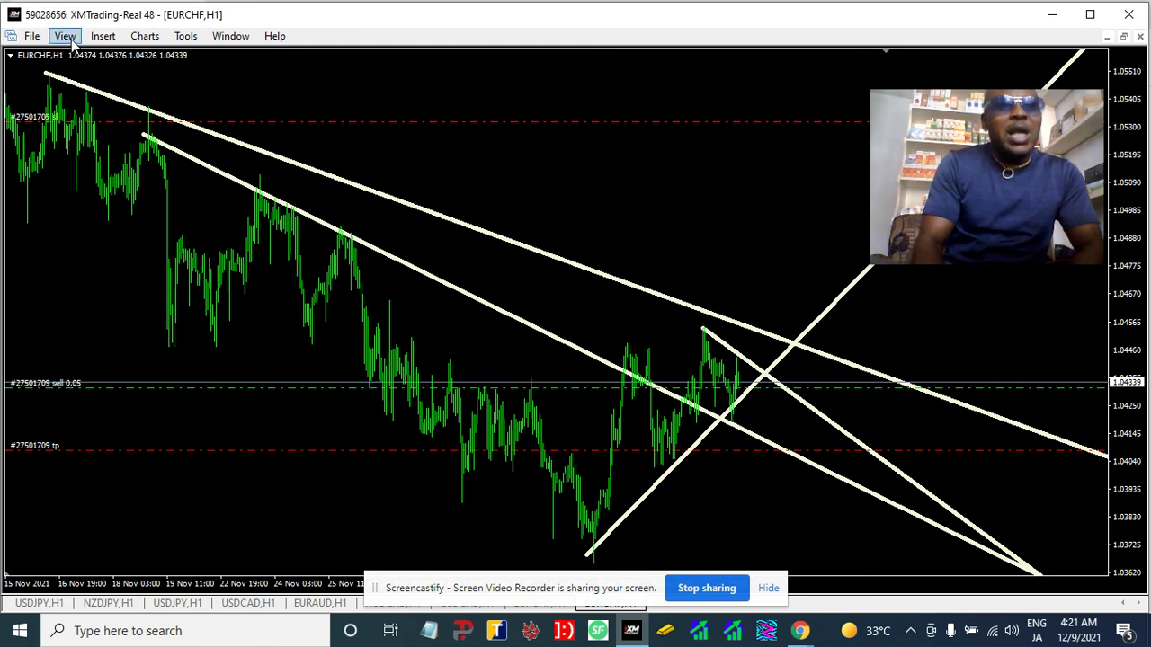
Place a cyan horizontal line and set it at about 1.0425 (1.04234).
{"action": "left_click", "coordinate": [103, 36]}
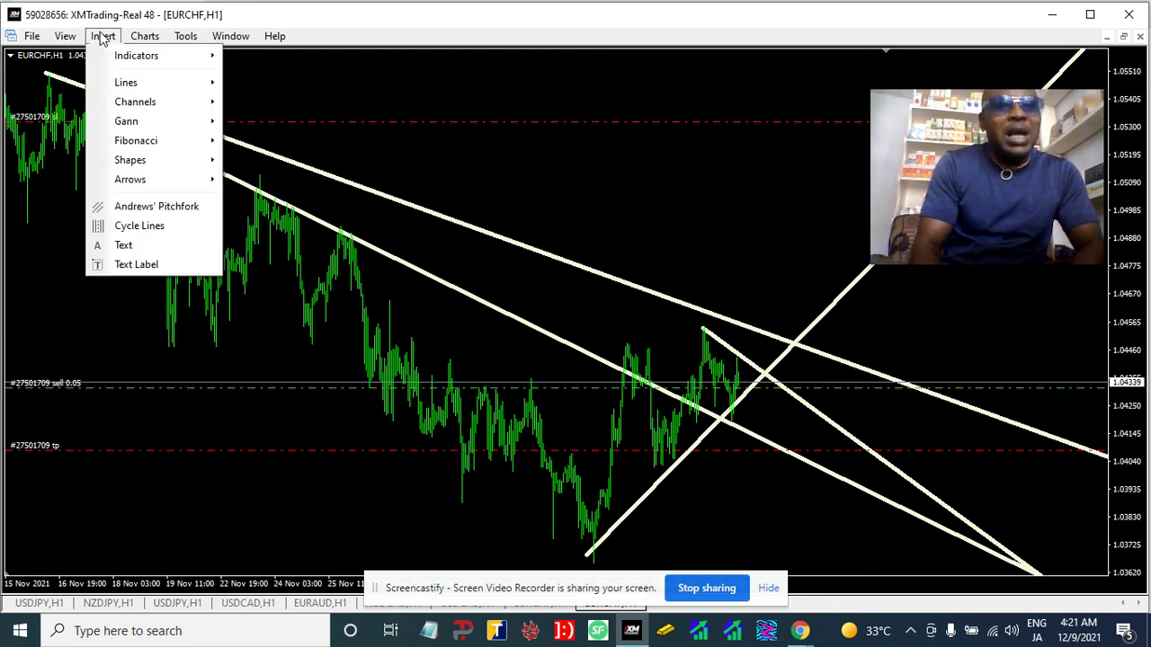
{"action": "mouse_move", "coordinate": [206, 82]}
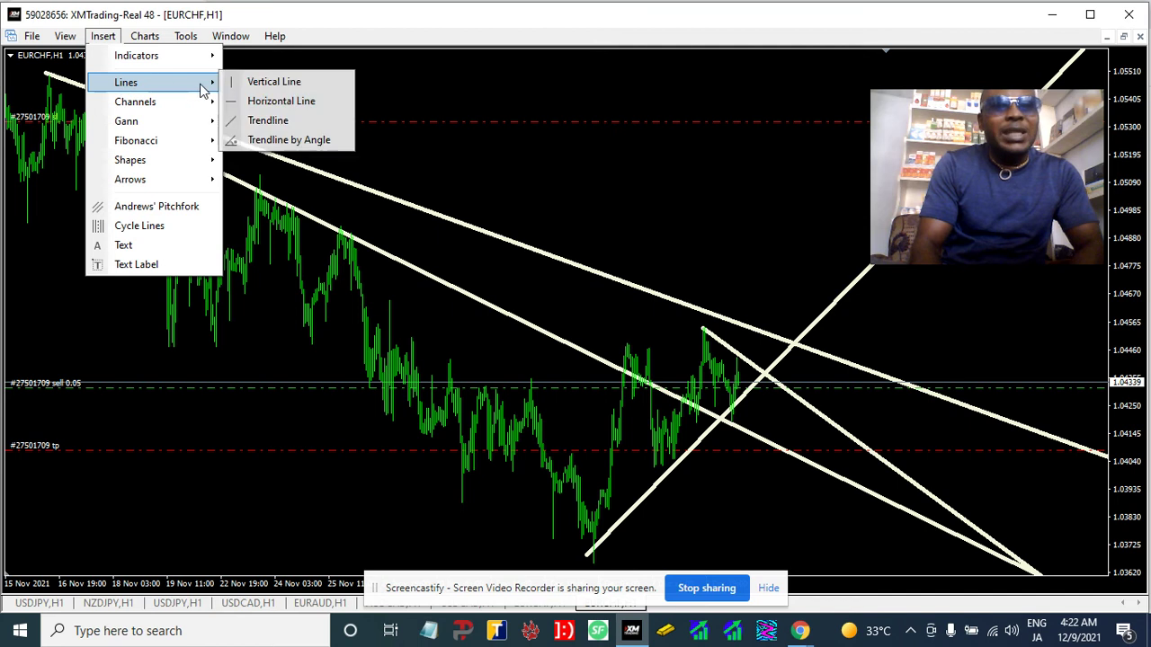
{"action": "left_click", "coordinate": [273, 100]}
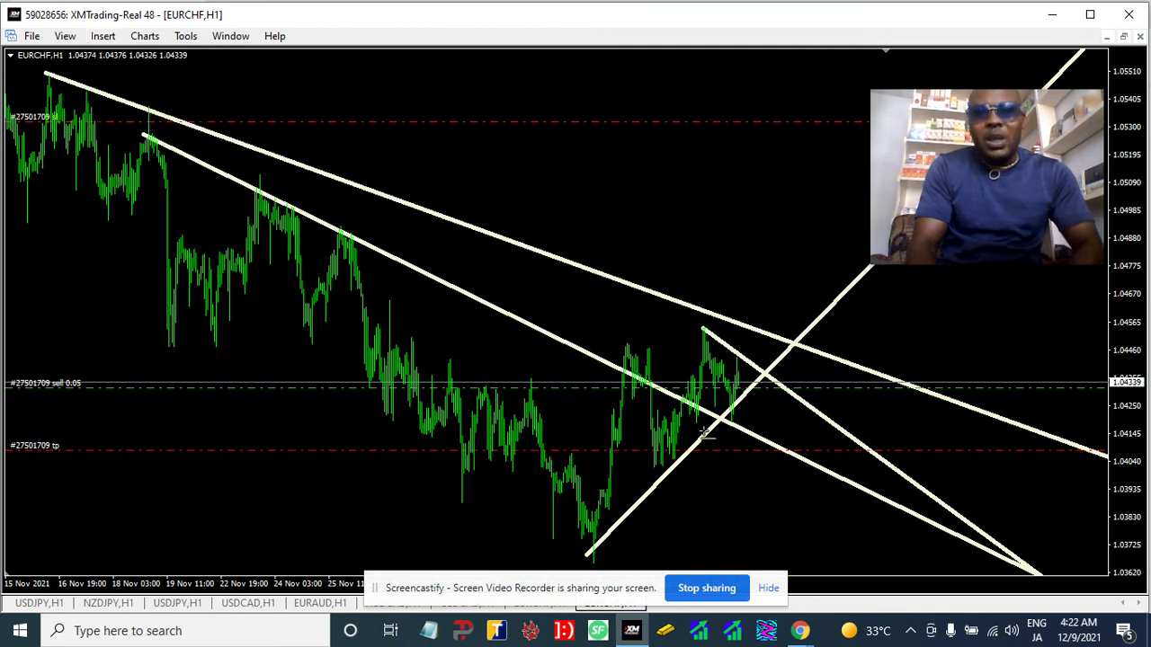
{"action": "left_click", "coordinate": [758, 410]}
{"action": "double_click", "coordinate": [777, 410]}
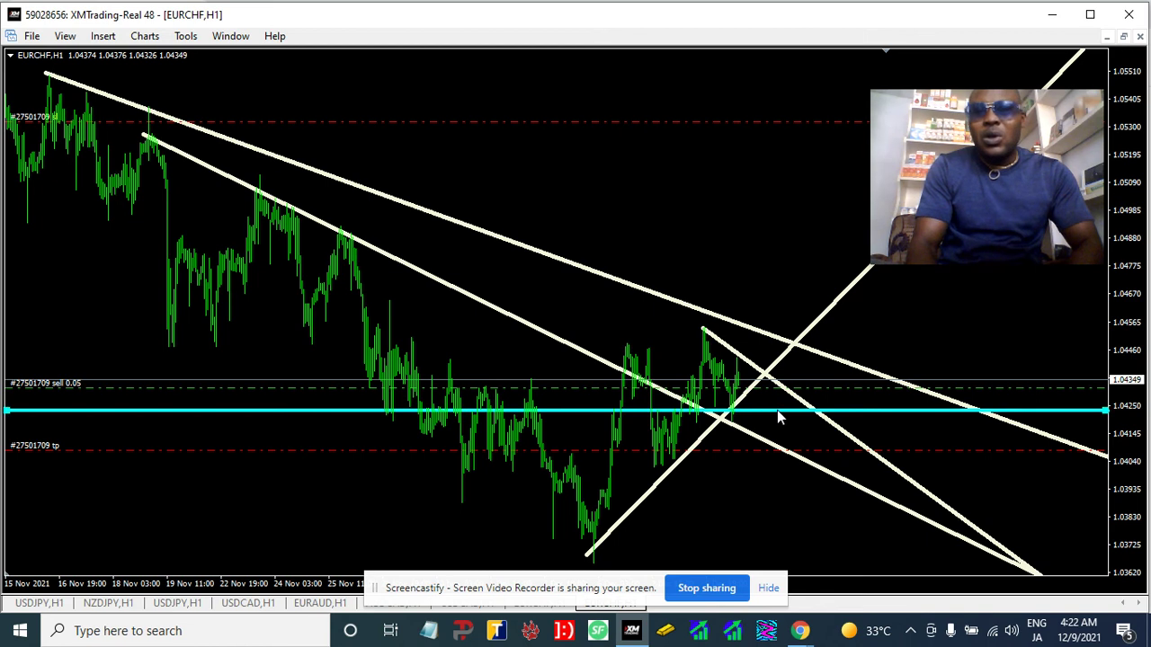
{"action": "left_click_drag", "start_coordinate": [777, 411], "coordinate": [776, 410]}
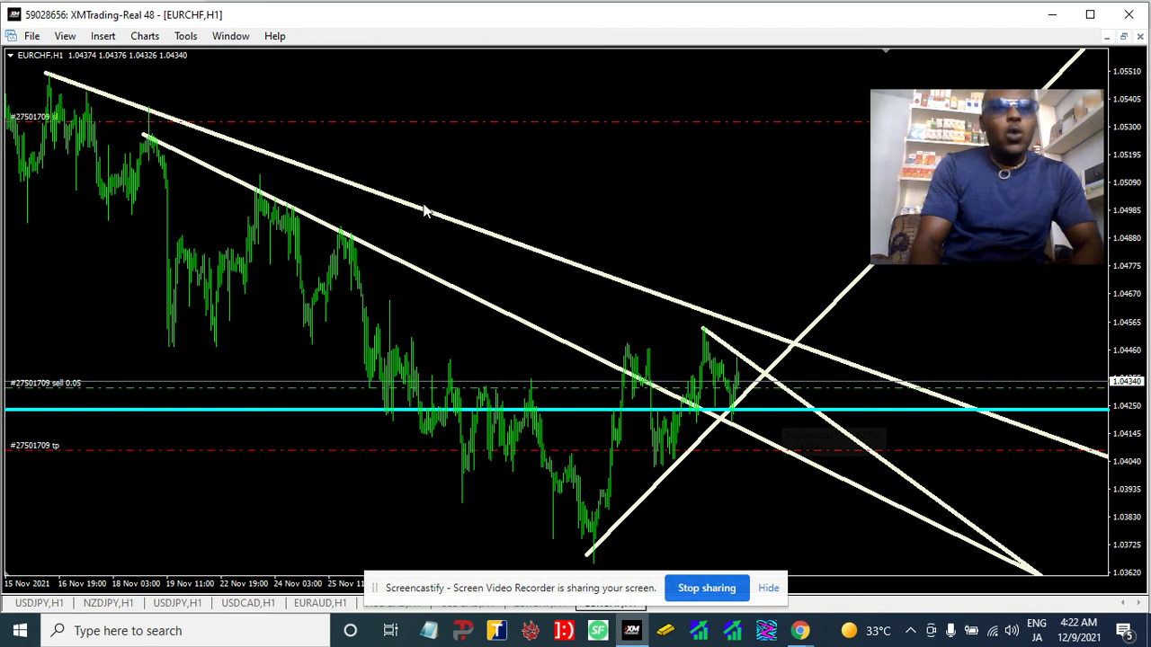
Pick SUPORT RESISTANCE from the custom indicators list to open its settings.
{"action": "left_click", "coordinate": [98, 39]}
{"action": "mouse_move", "coordinate": [126, 62]}
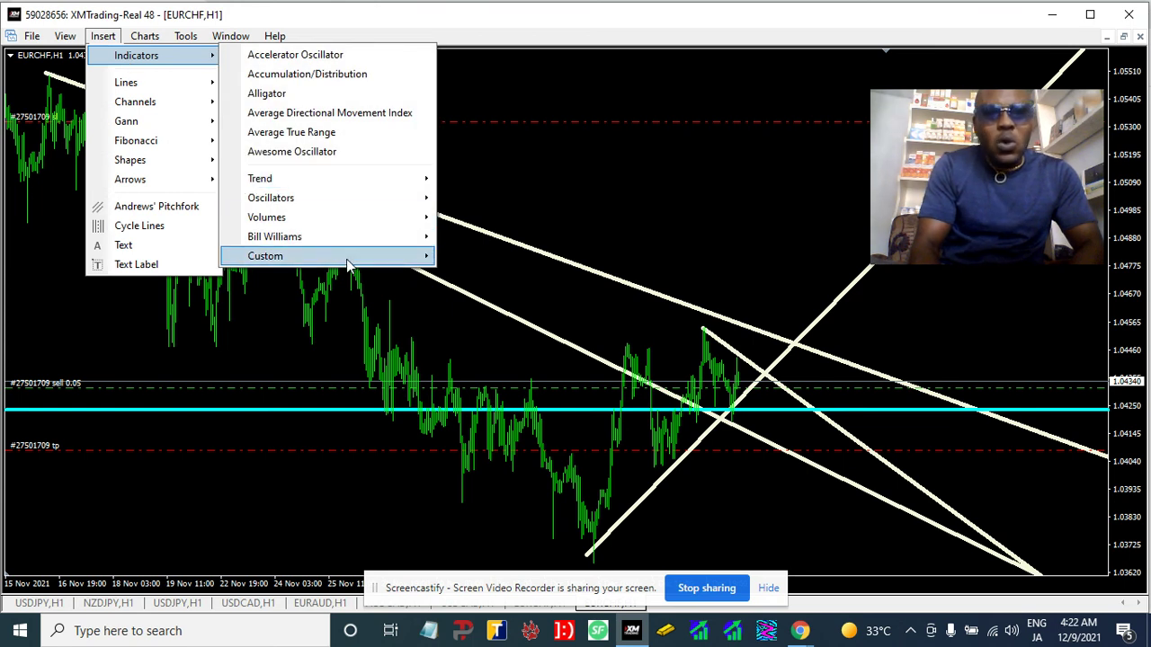
{"action": "mouse_move", "coordinate": [424, 253]}
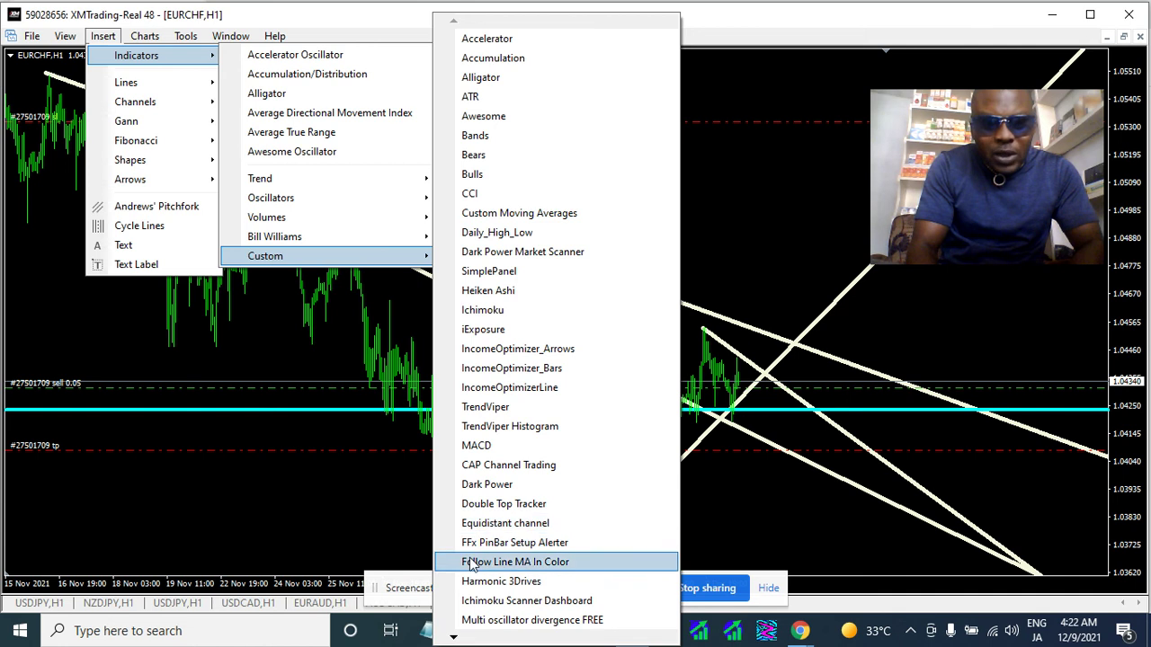
{"action": "mouse_move", "coordinate": [453, 637]}
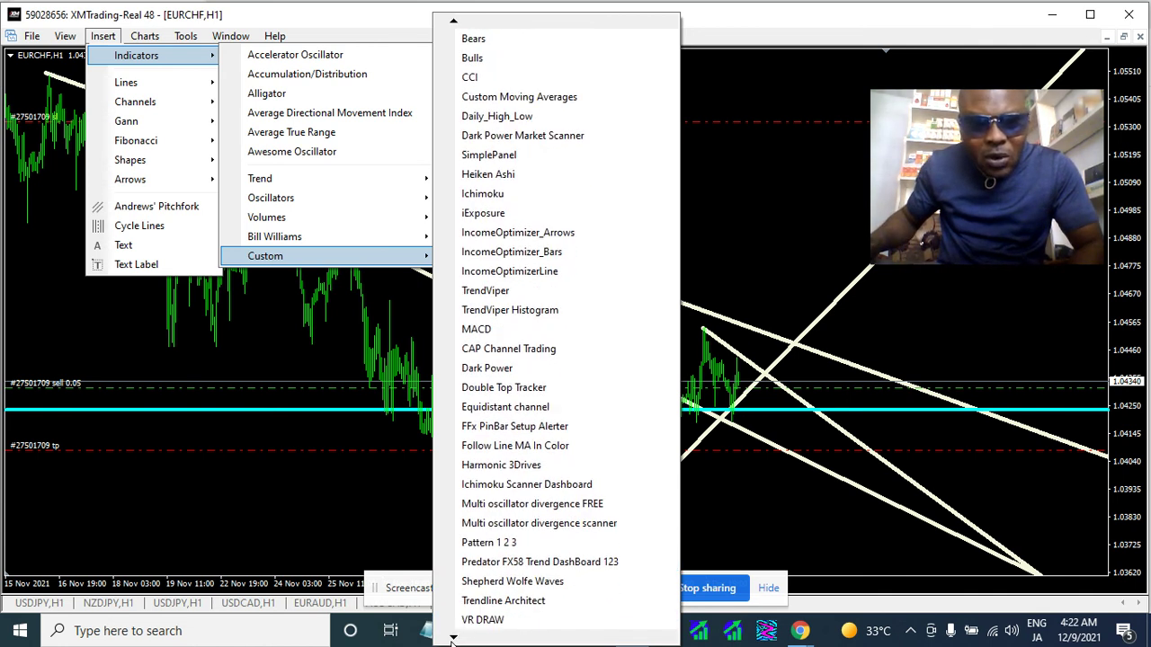
{"action": "mouse_move", "coordinate": [454, 641]}
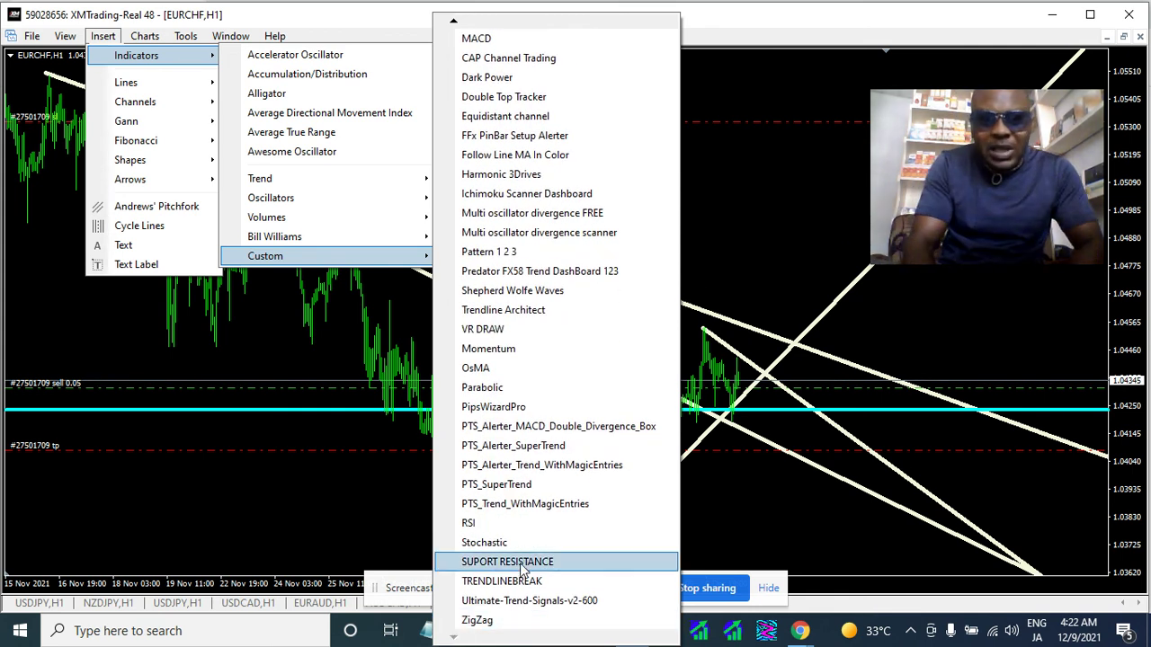
{"action": "left_click", "coordinate": [527, 565]}
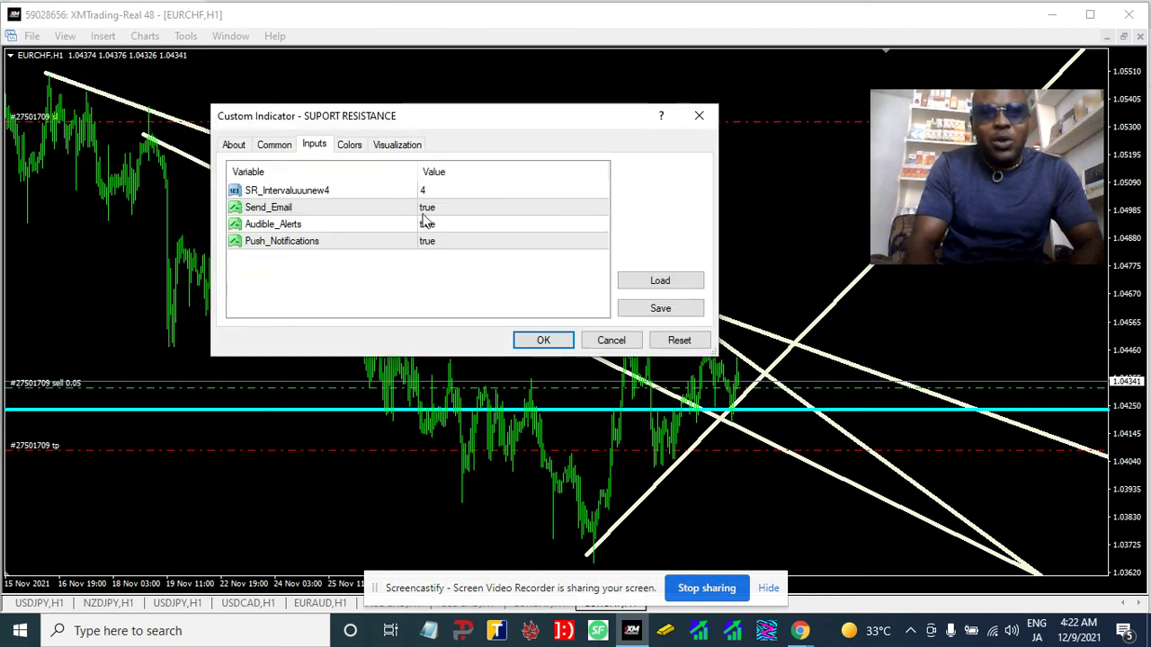
Set SR_Intervaluuunew4 to 50, set Send_Email, Audible_Alerts and Push_Notifications to false, then apply.
{"action": "double_click", "coordinate": [454, 191]}
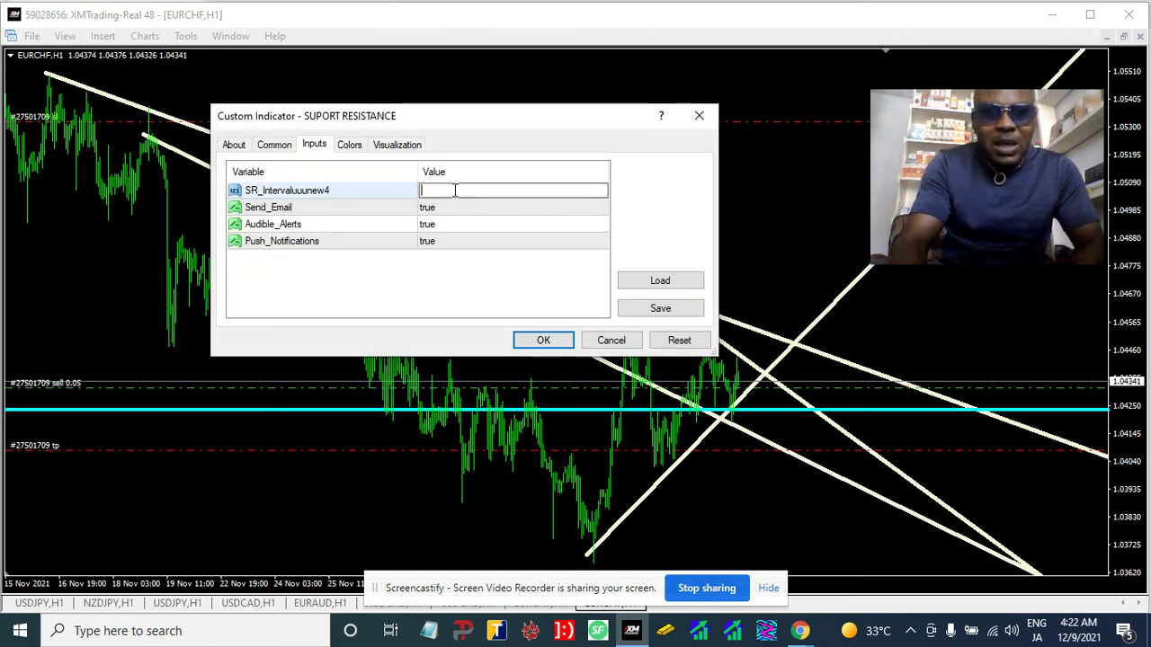
{"action": "type", "text": "50"}
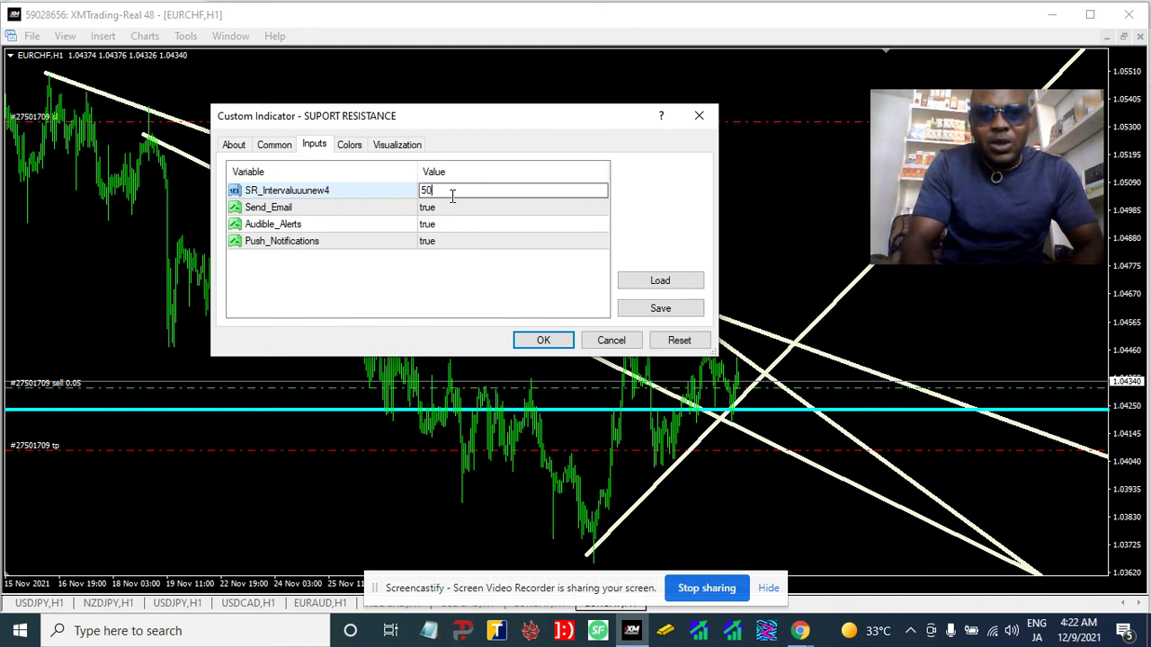
{"action": "left_click", "coordinate": [599, 210]}
{"action": "left_click", "coordinate": [600, 211]}
{"action": "left_click", "coordinate": [574, 224]}
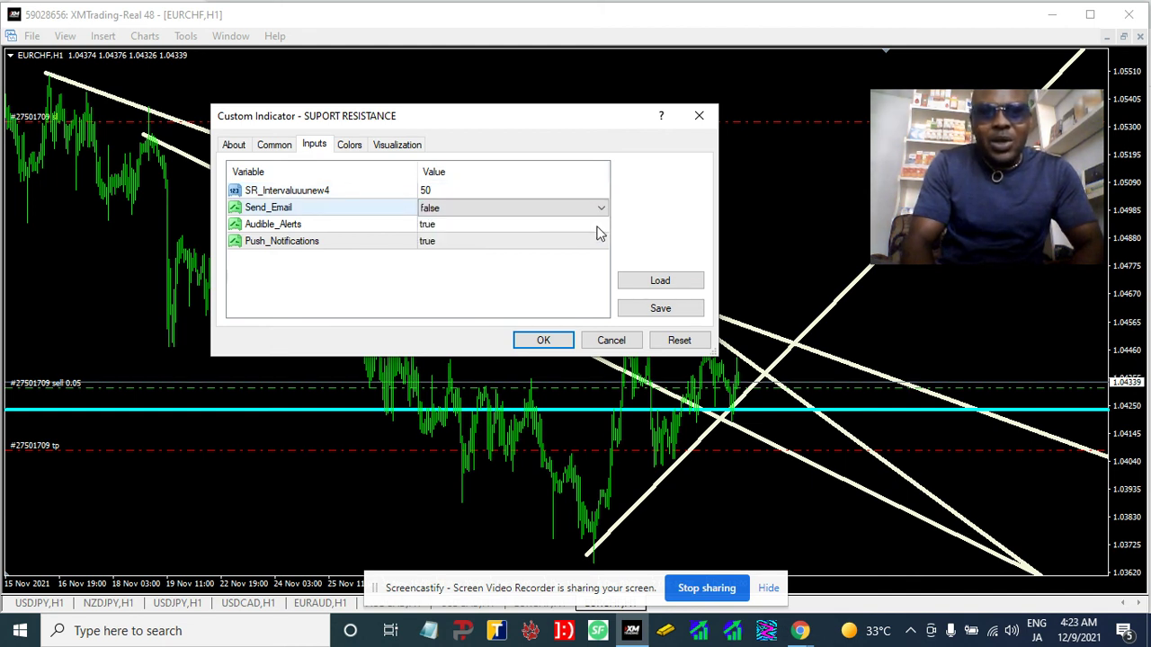
{"action": "left_click", "coordinate": [599, 229]}
{"action": "left_click", "coordinate": [599, 229]}
{"action": "left_click", "coordinate": [583, 240]}
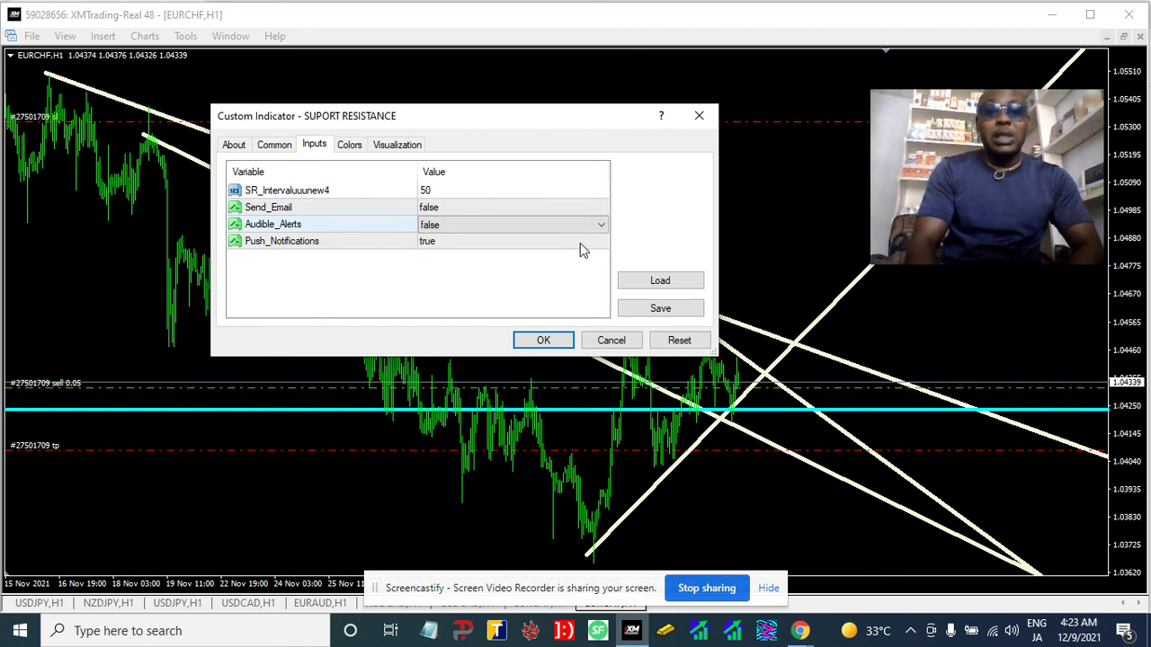
{"action": "left_click", "coordinate": [580, 243]}
{"action": "left_click", "coordinate": [580, 243]}
{"action": "left_click", "coordinate": [575, 257]}
{"action": "left_click", "coordinate": [541, 342]}
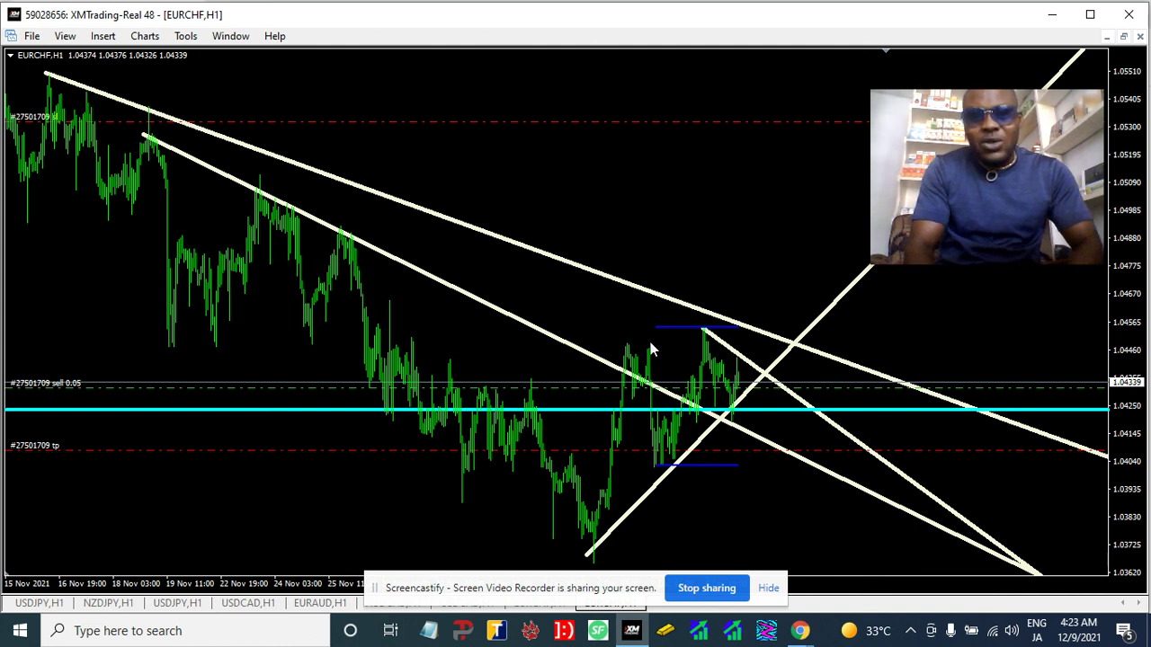
Place a horizontal line on the chart near the 1.0404 level.
{"action": "left_click", "coordinate": [64, 45]}
{"action": "mouse_move", "coordinate": [102, 41]}
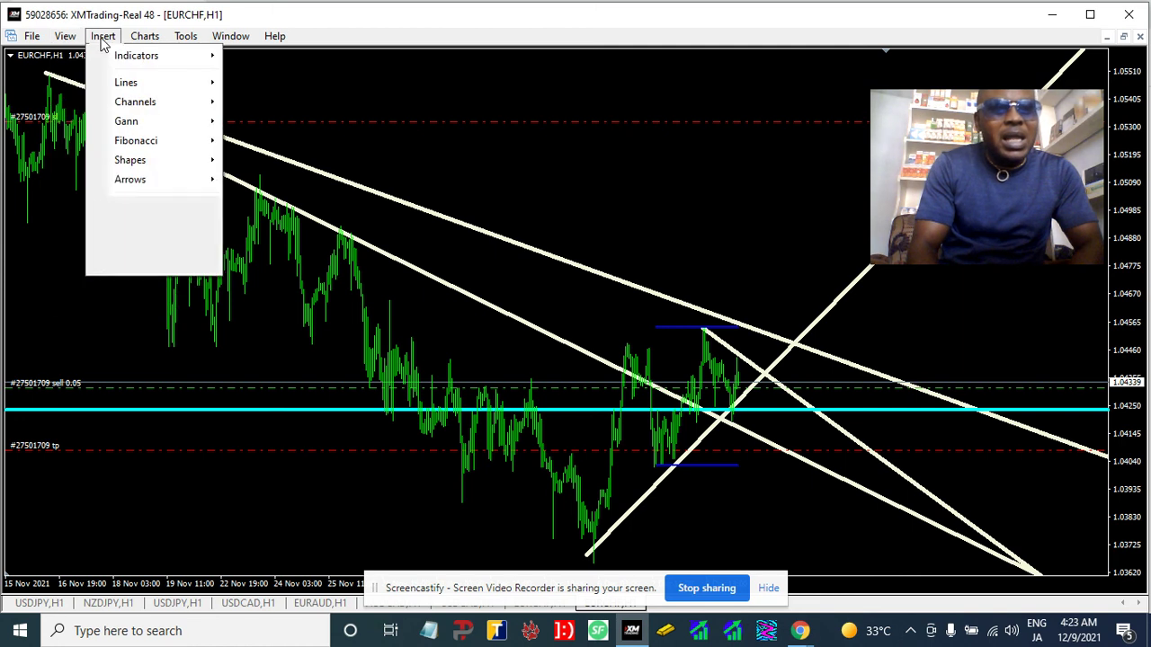
{"action": "mouse_move", "coordinate": [144, 83]}
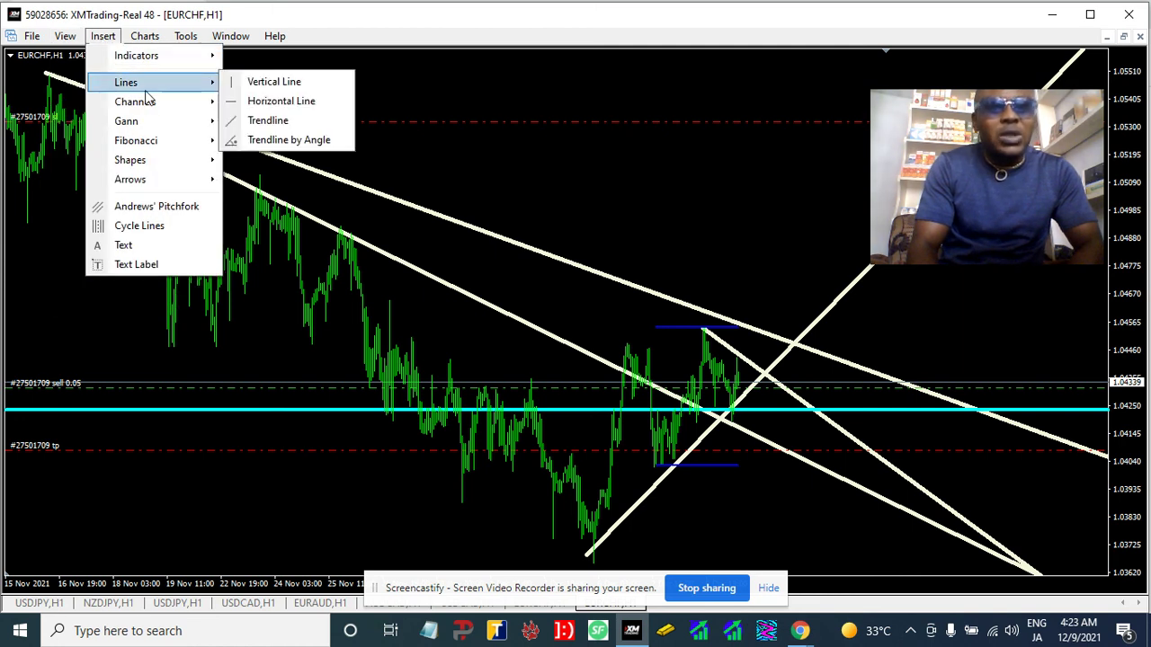
{"action": "left_click", "coordinate": [277, 102]}
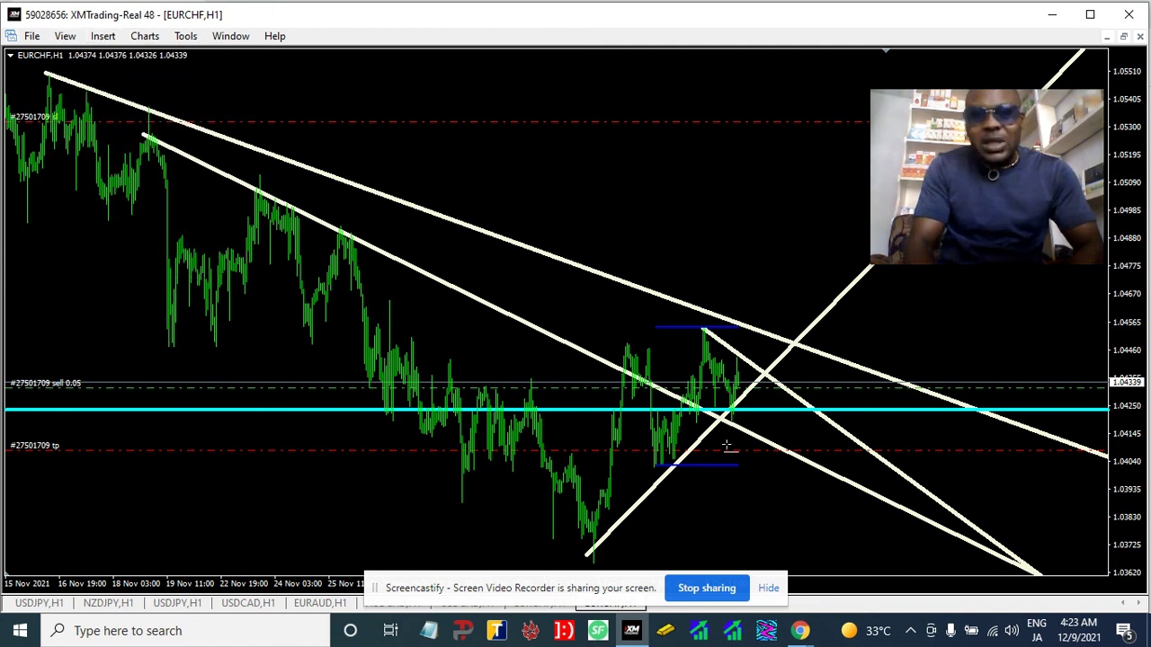
{"action": "left_click", "coordinate": [759, 460]}
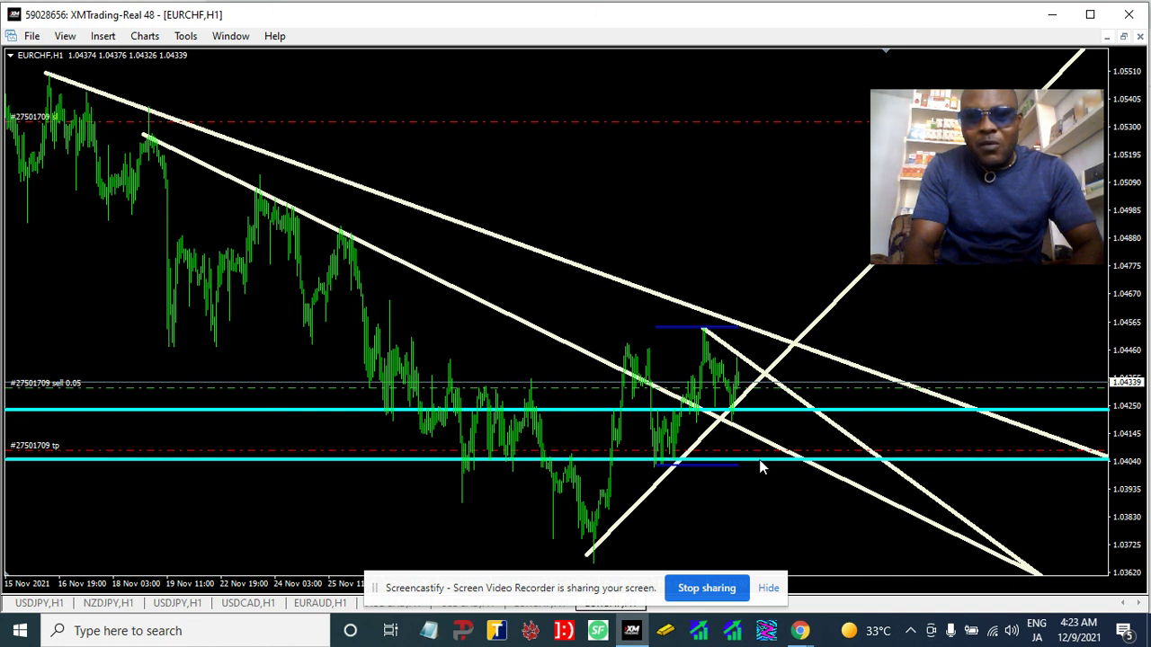
Color the new line DarkGreen and nudge it down to about 1.0402.
{"action": "right_click", "coordinate": [759, 459]}
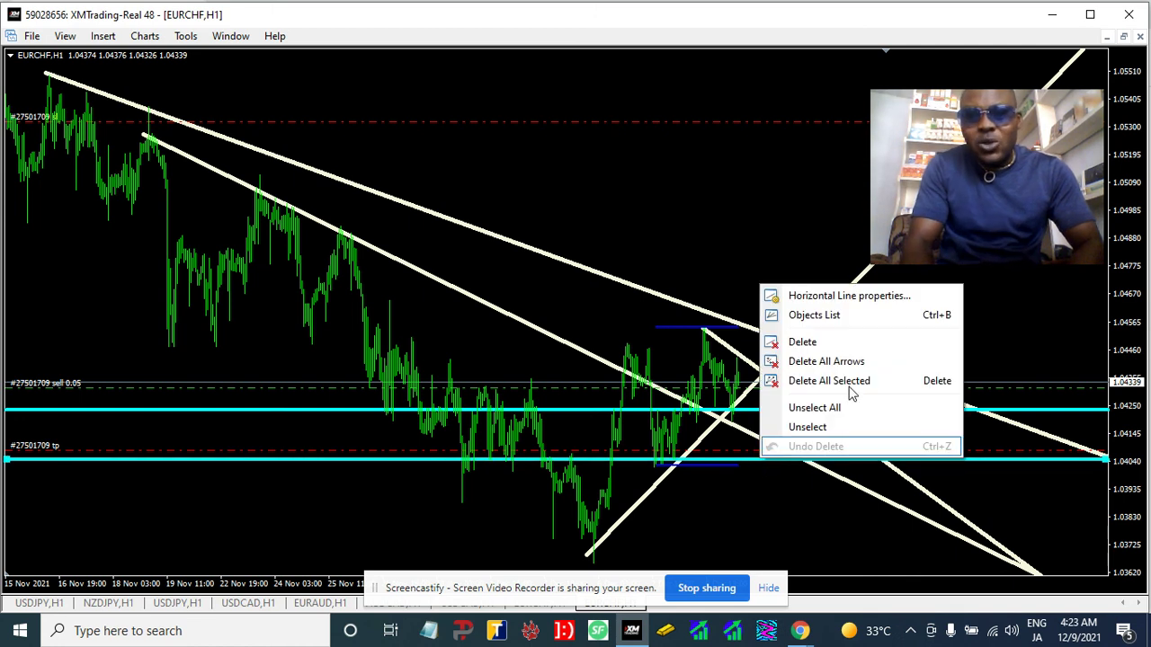
{"action": "left_click", "coordinate": [823, 296]}
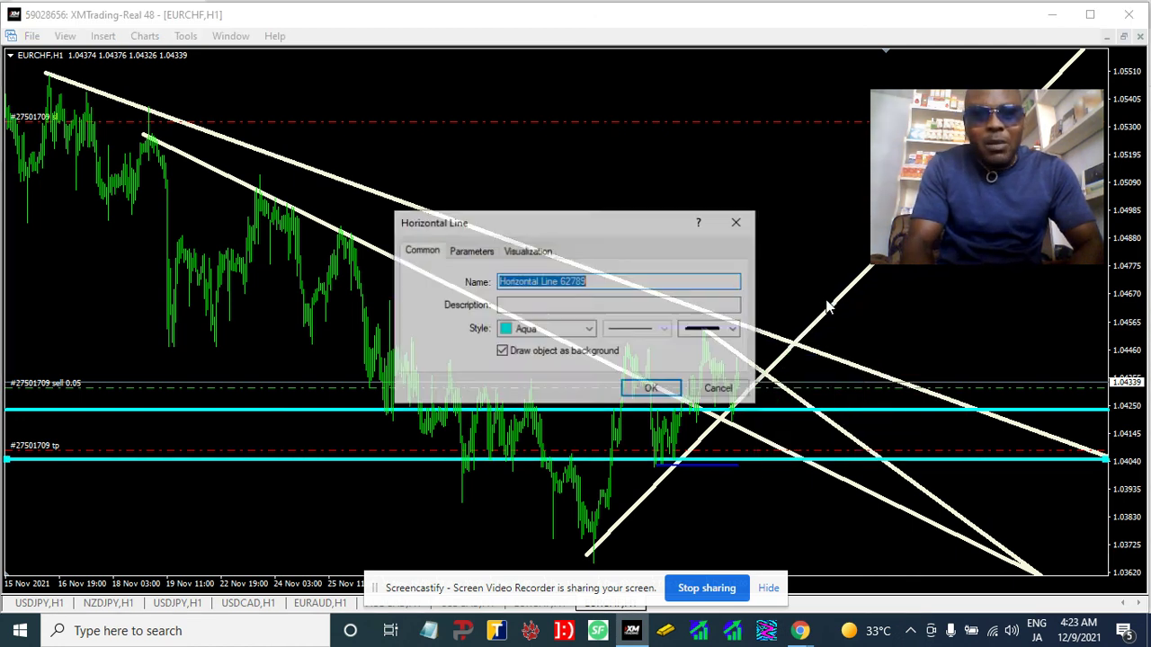
{"action": "left_click", "coordinate": [588, 330]}
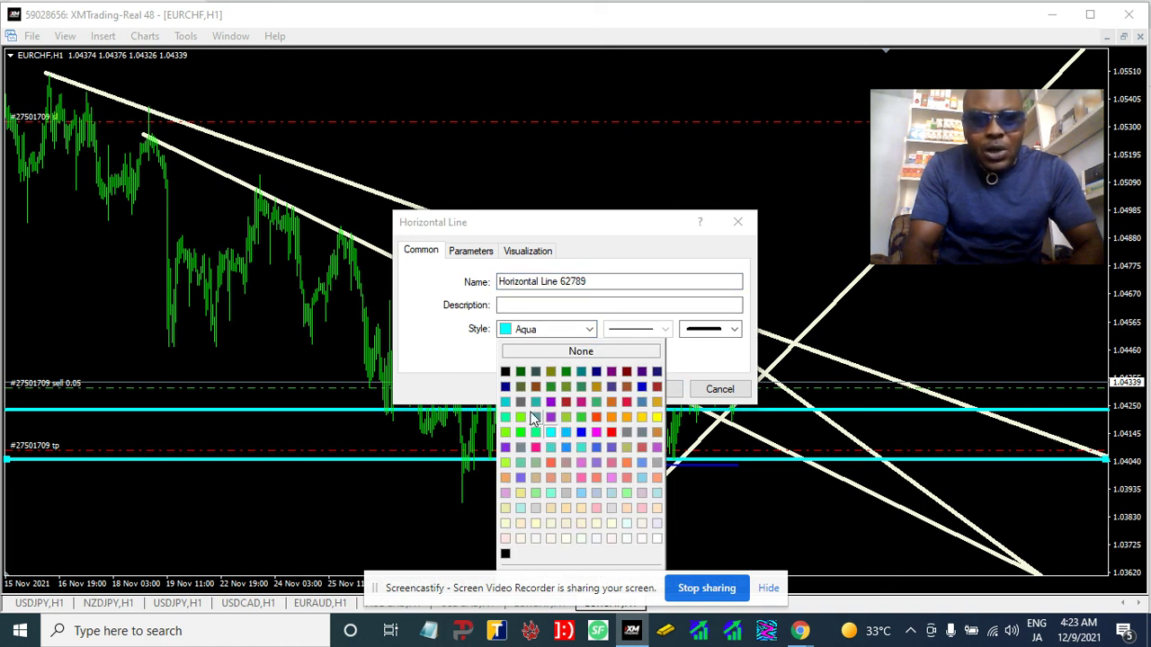
{"action": "left_click", "coordinate": [520, 371]}
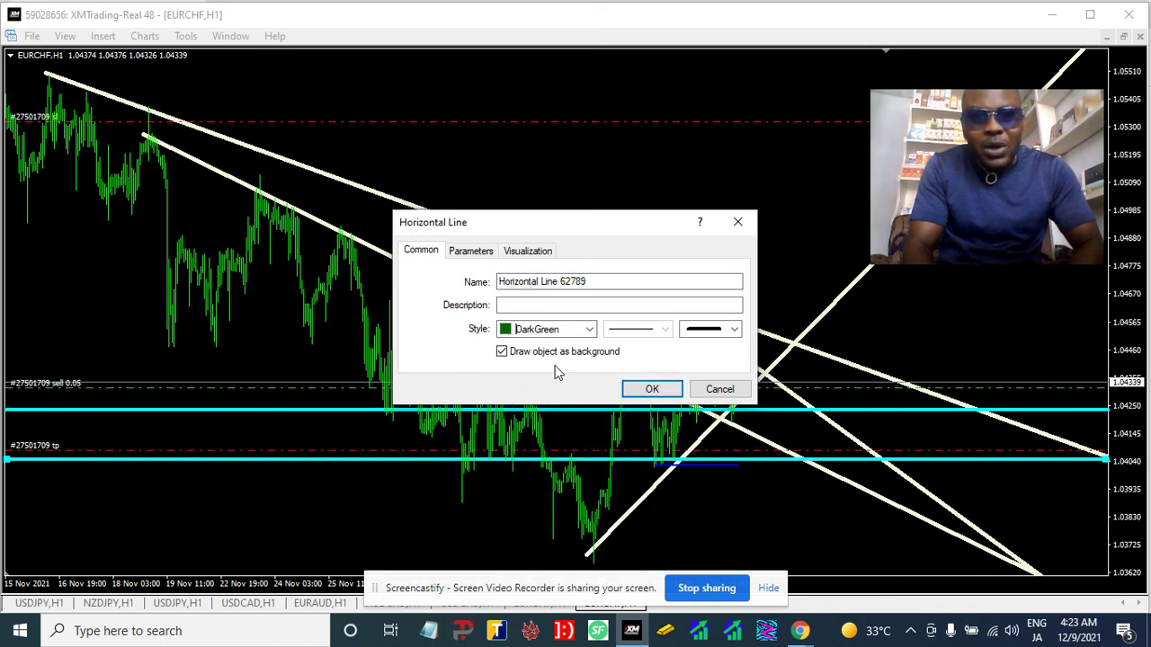
{"action": "left_click", "coordinate": [650, 391]}
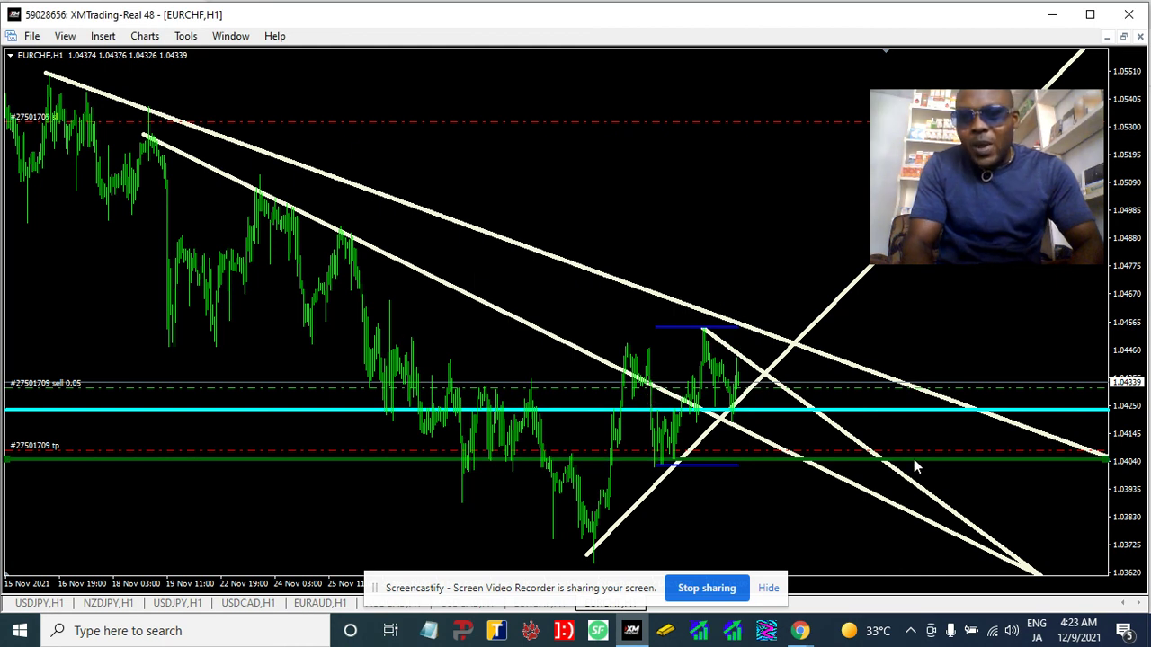
{"action": "left_click_drag", "start_coordinate": [914, 458], "coordinate": [915, 465]}
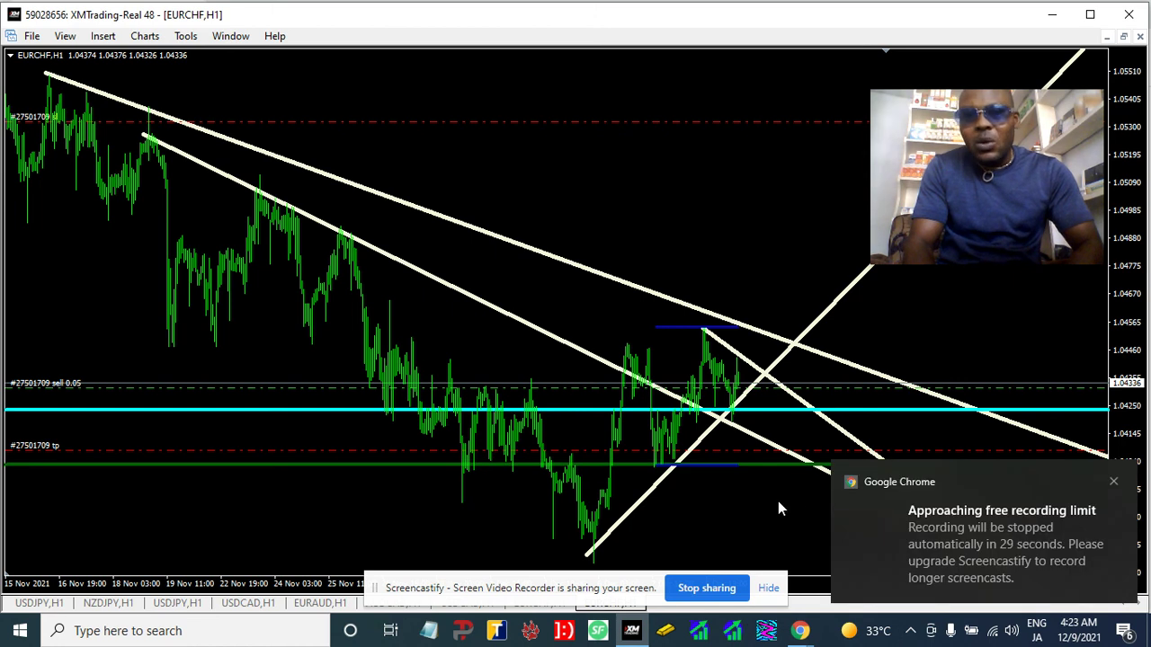
Add a dark green horizontal line at the recent swing high near 1.0452.
{"action": "left_click", "coordinate": [1113, 482]}
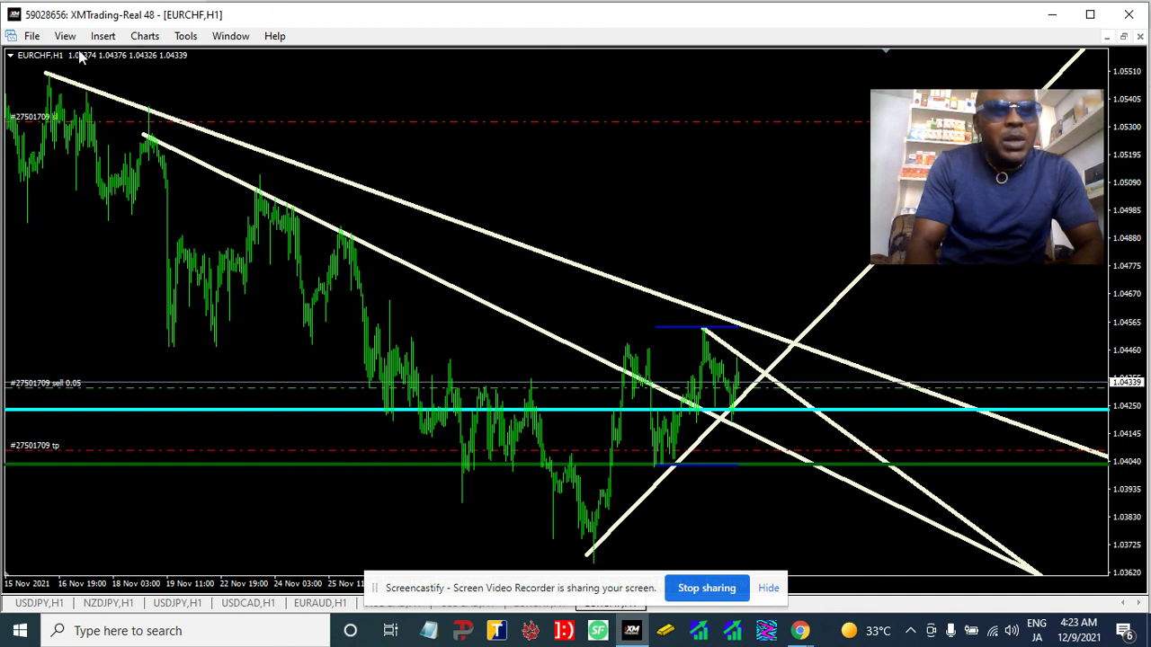
{"action": "left_click", "coordinate": [101, 38]}
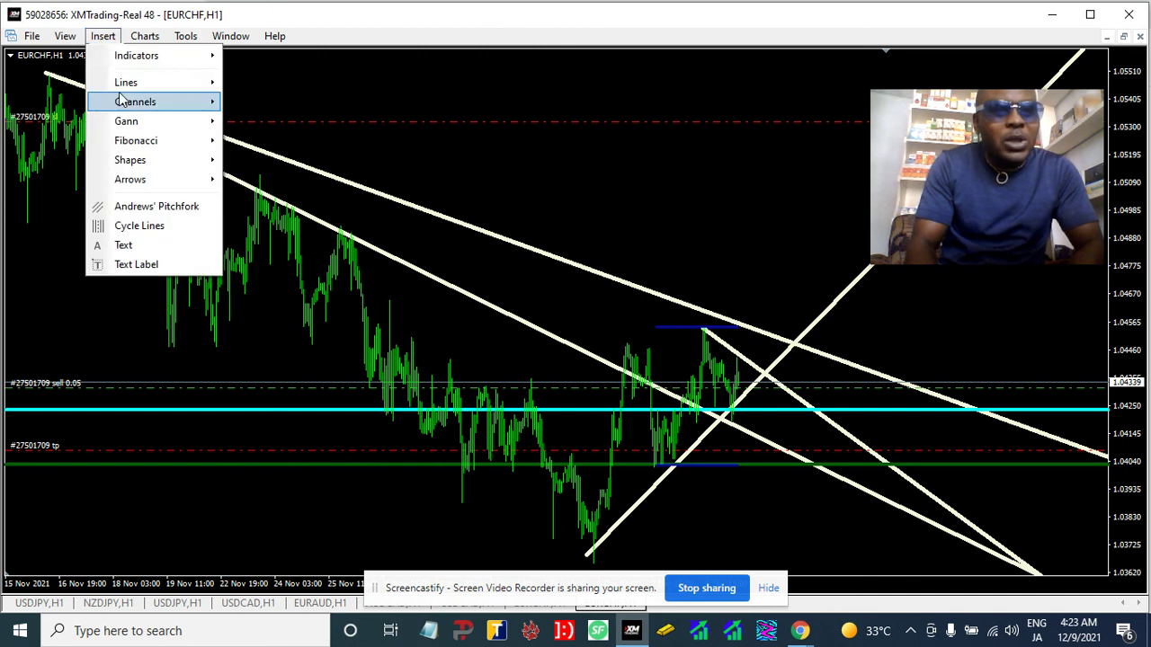
{"action": "mouse_move", "coordinate": [193, 83]}
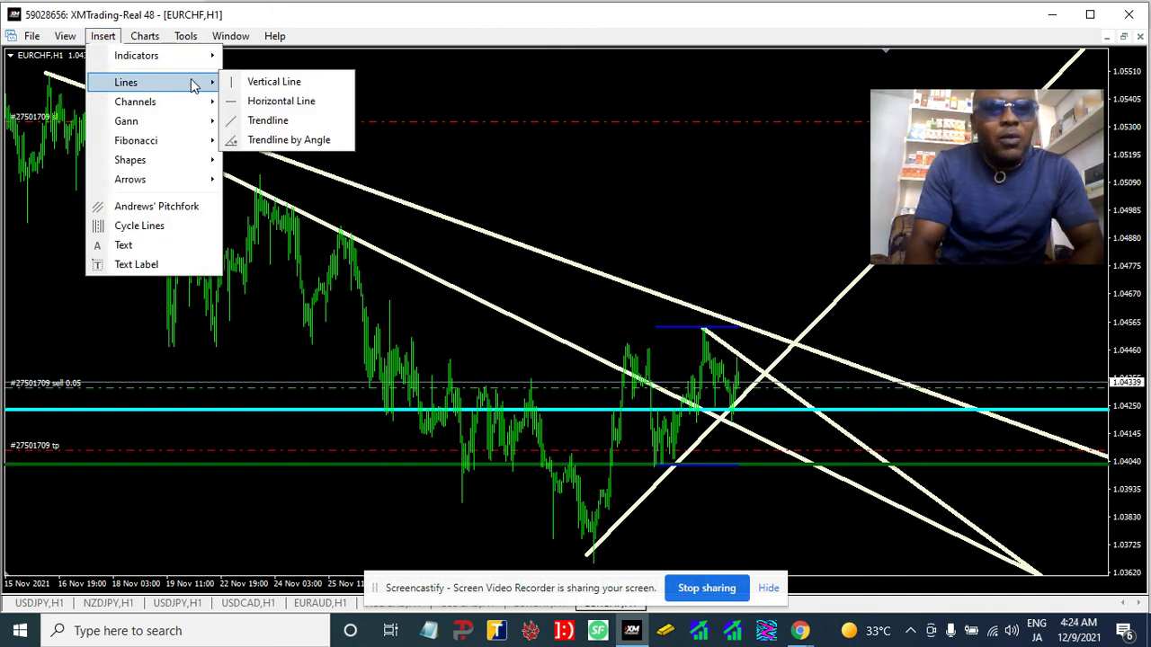
{"action": "left_click", "coordinate": [266, 101]}
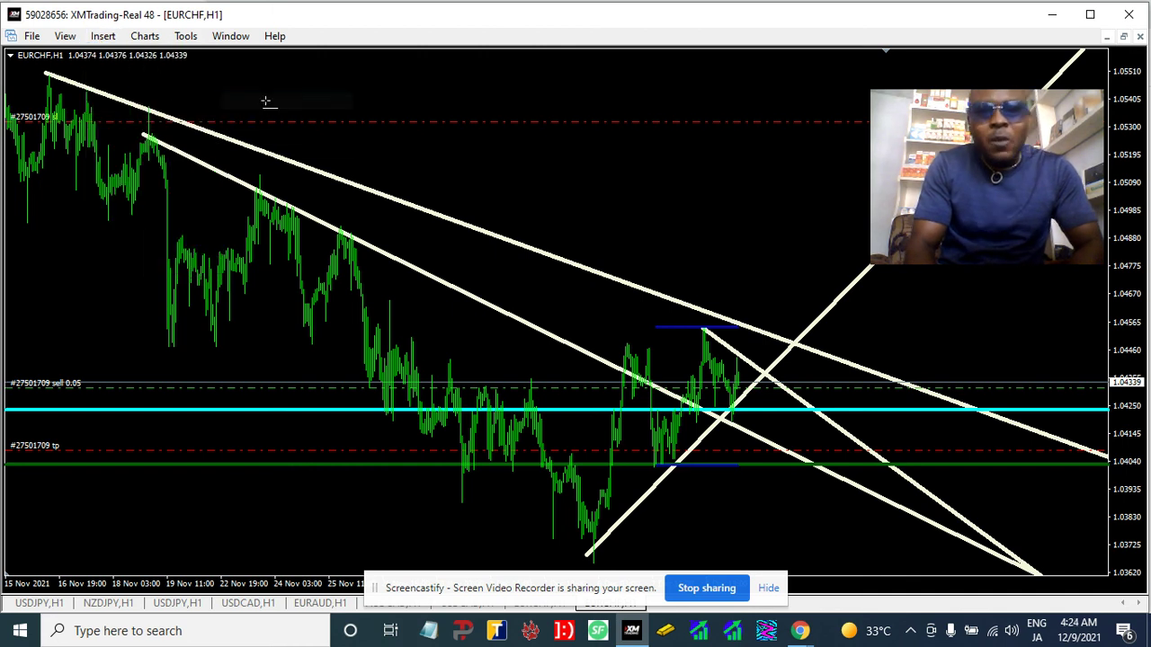
{"action": "left_click", "coordinate": [752, 336]}
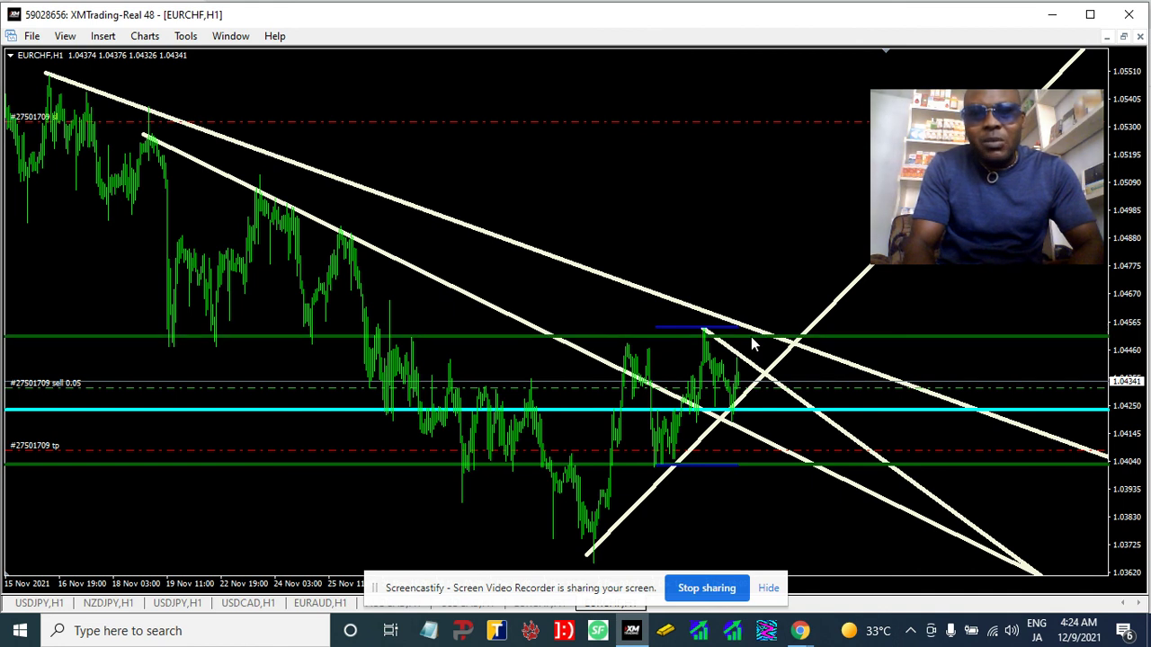
Change the 1.0452 horizontal line's colour from DarkGreen to Red in its properties.
{"action": "right_click", "coordinate": [931, 339]}
{"action": "left_click", "coordinate": [974, 352]}
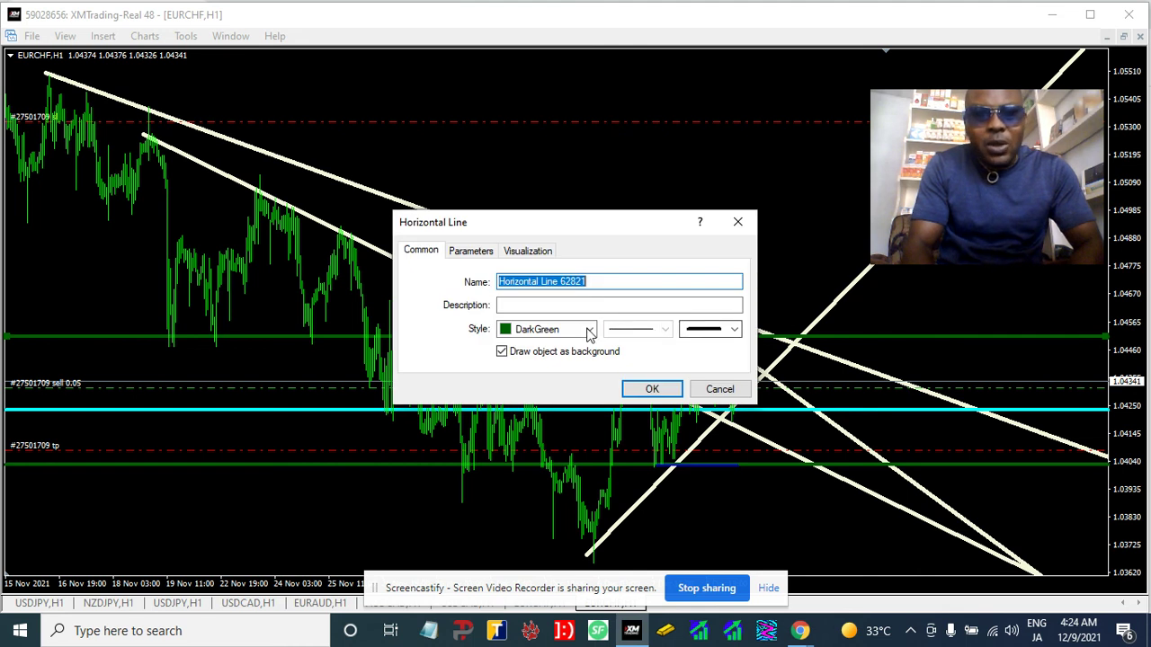
{"action": "left_click", "coordinate": [589, 331]}
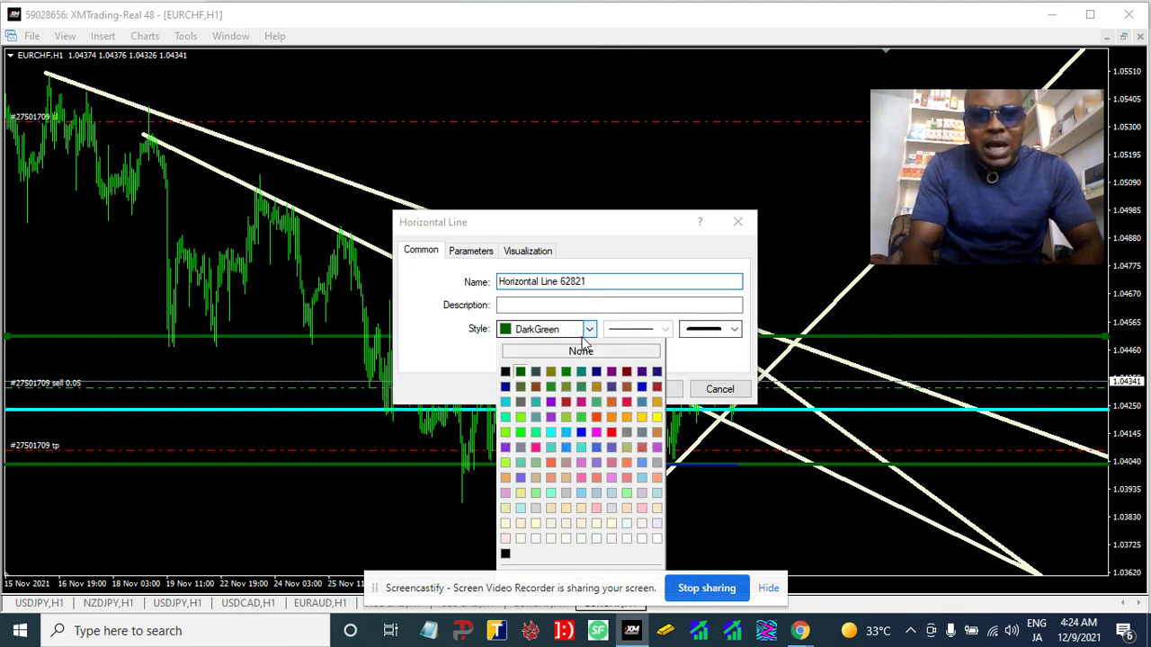
{"action": "left_click", "coordinate": [612, 433]}
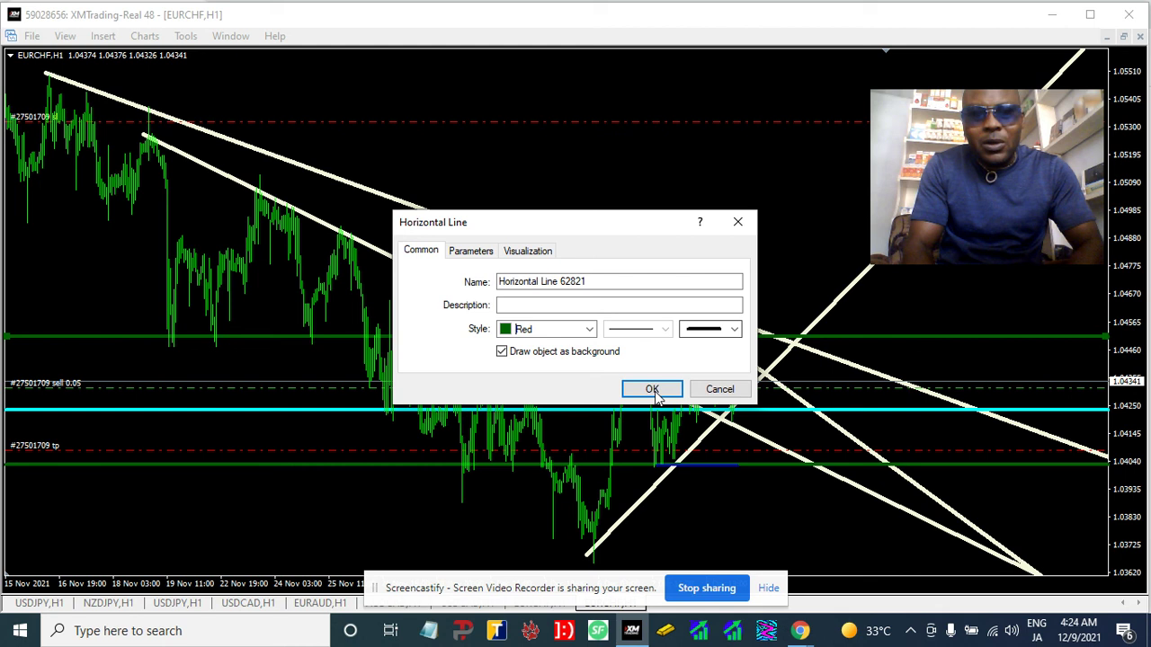
{"action": "left_click", "coordinate": [640, 392]}
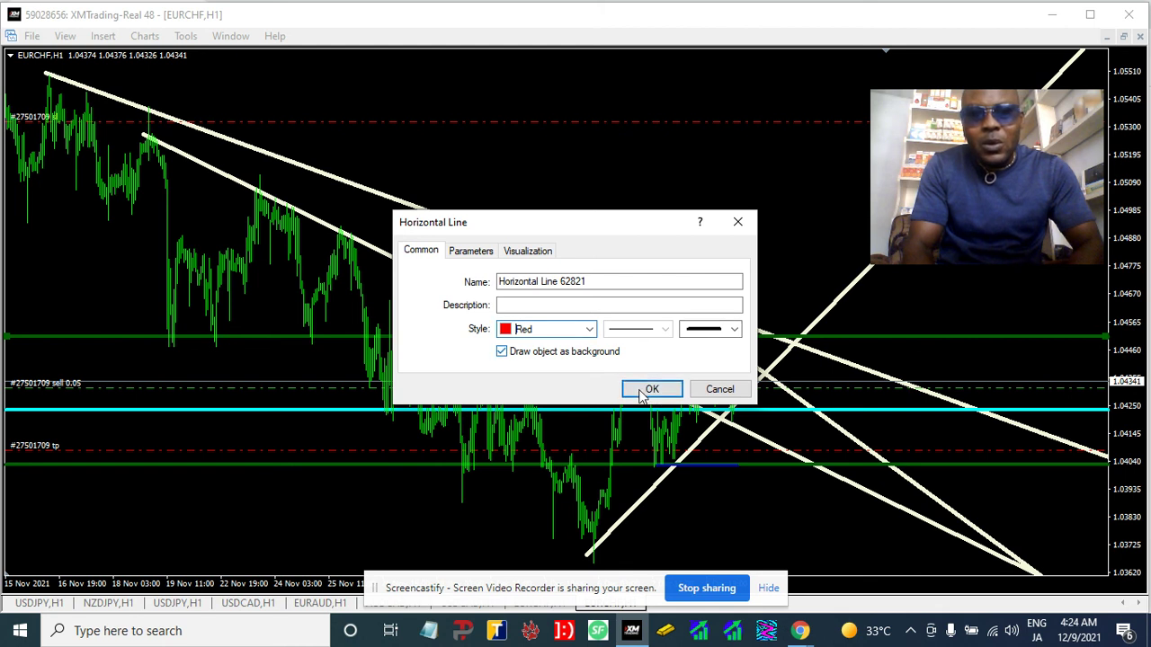